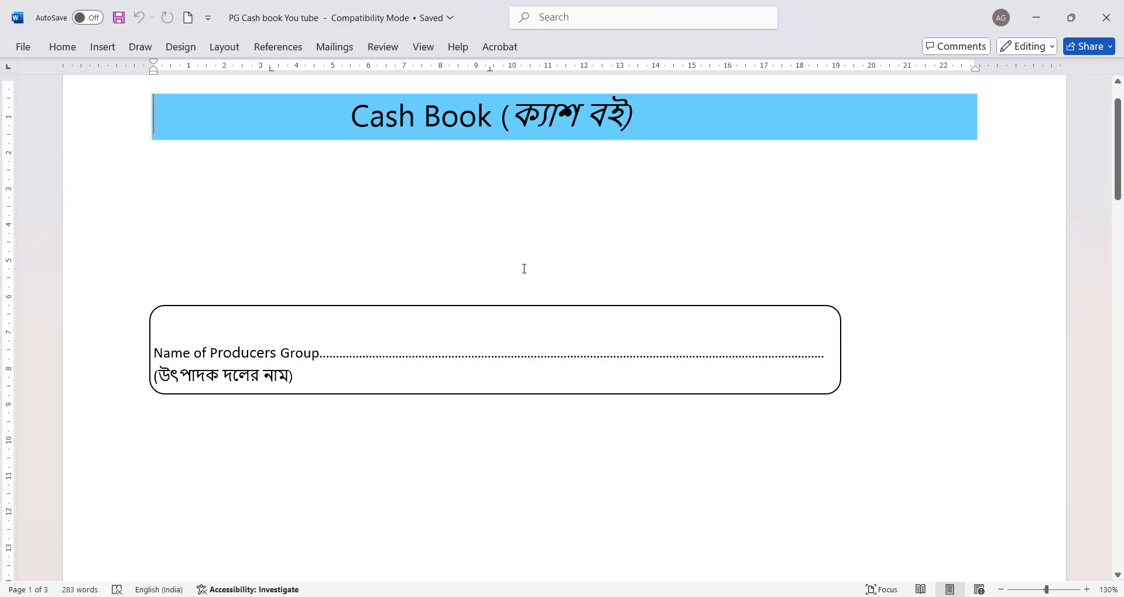
- Highlight the "Name of PG" and "Activity of PG" lines of the producers group details in yellow
{"action": "scroll", "coordinate": [522, 264], "scroll_direction": "down", "scroll_amount": 3}
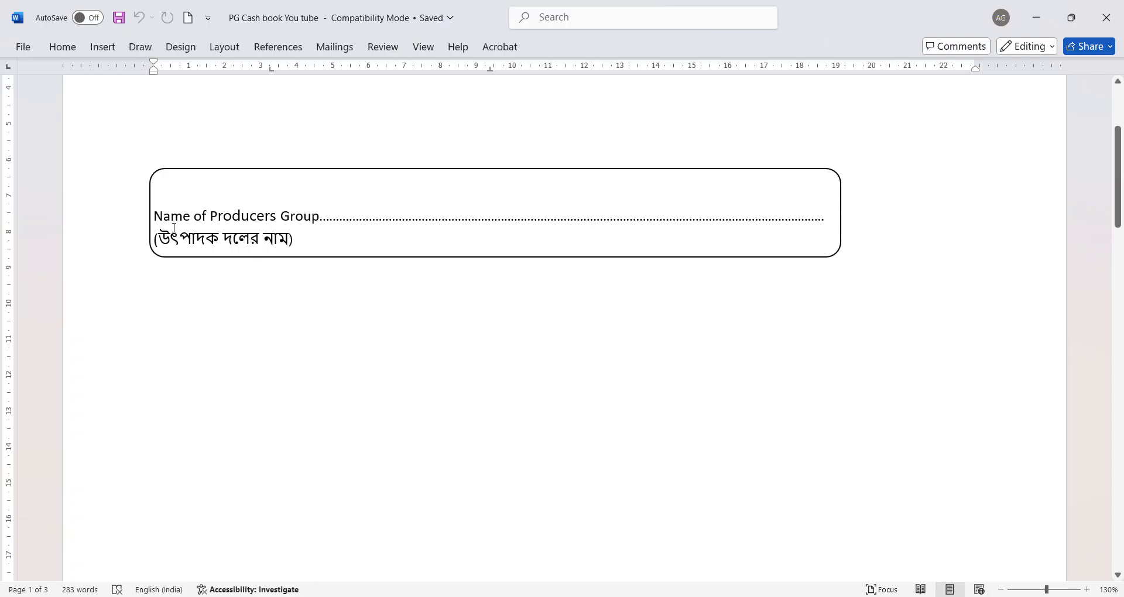
{"action": "scroll", "coordinate": [174, 228], "scroll_direction": "down", "scroll_amount": 15}
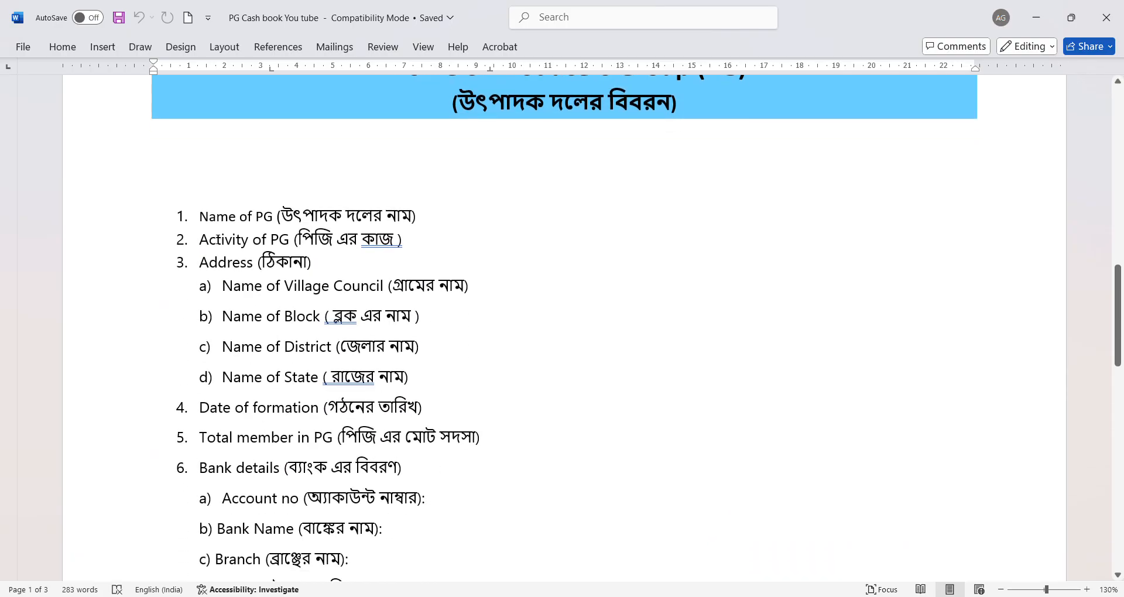
{"action": "left_click_drag", "start_coordinate": [200, 216], "coordinate": [423, 222]}
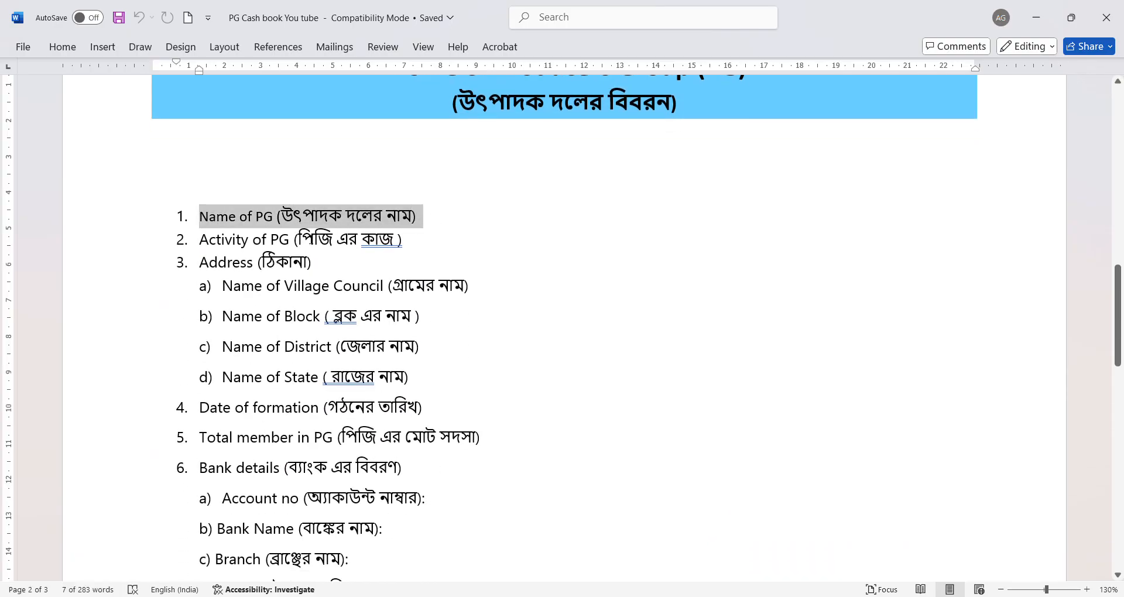
{"action": "left_click", "coordinate": [206, 219]}
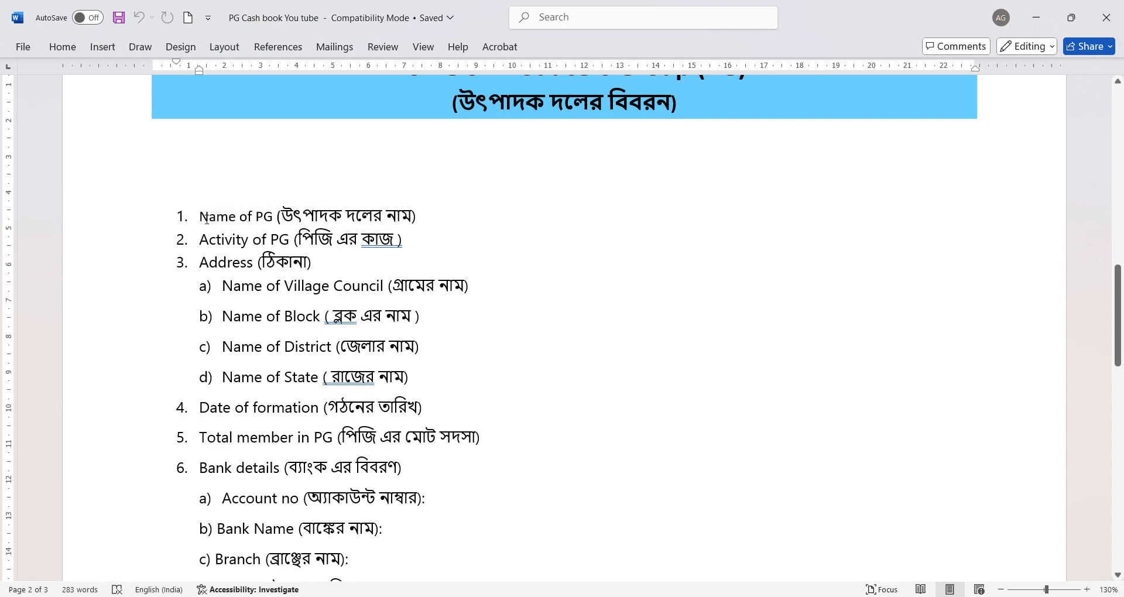
{"action": "left_click_drag", "start_coordinate": [206, 219], "coordinate": [444, 240]}
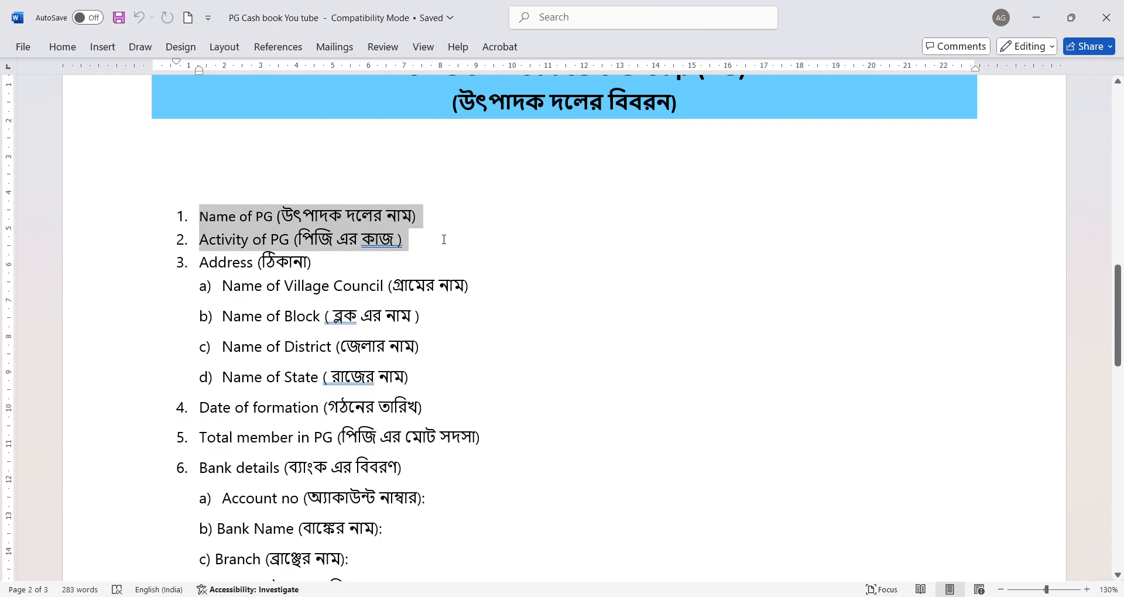
{"action": "left_click", "coordinate": [507, 213]}
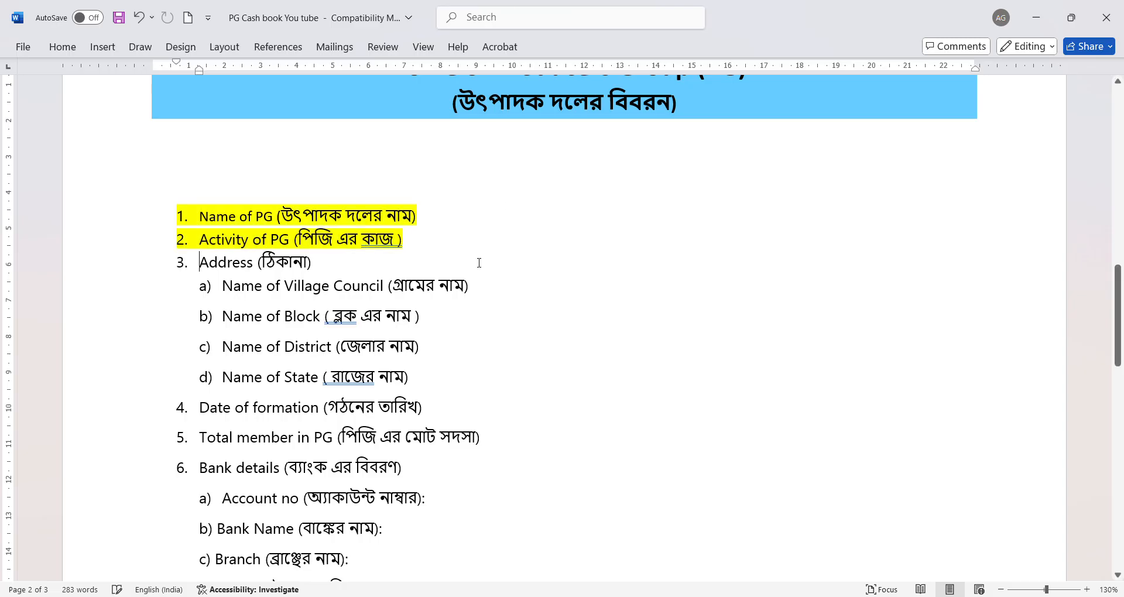
- Highlight the Address item and its village council, block, district and state sub-items in yellow
{"action": "scroll", "coordinate": [479, 263], "scroll_direction": "down", "scroll_amount": 2}
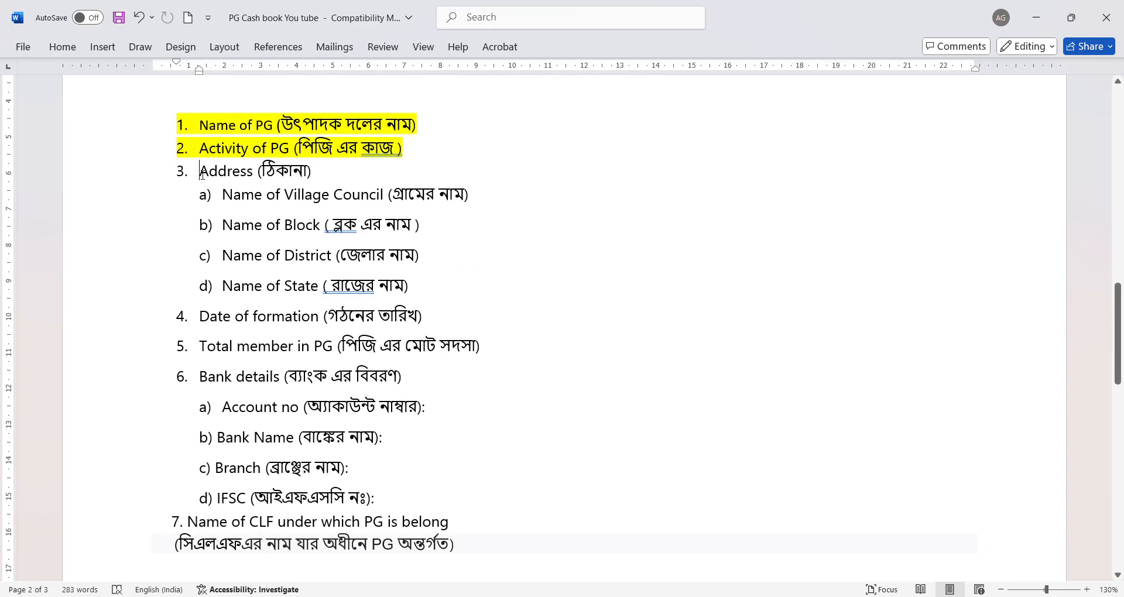
{"action": "left_click_drag", "start_coordinate": [201, 171], "coordinate": [433, 288]}
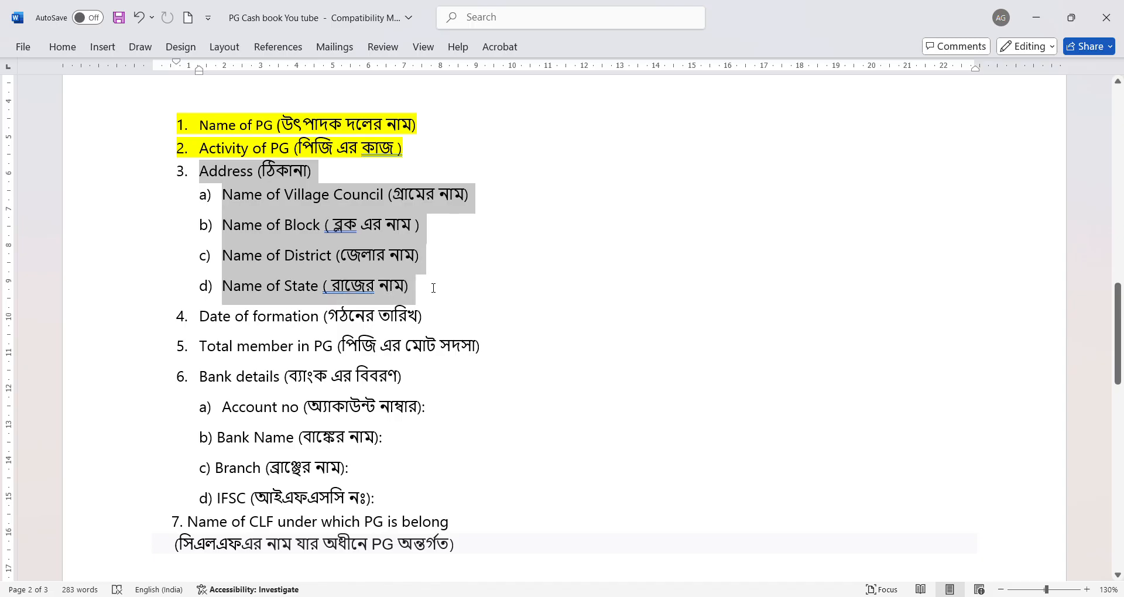
{"action": "key", "text": "ctrl+alt+h"}
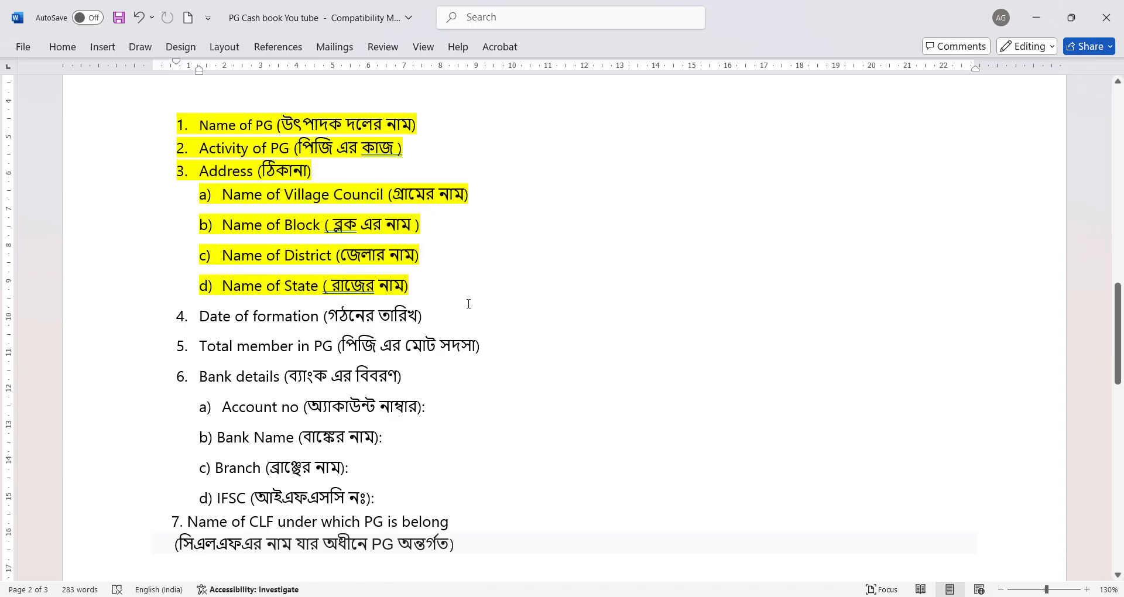
- Highlight the "Date of formation" and "Total member in PG" lines in yellow
{"action": "scroll", "coordinate": [468, 303], "scroll_direction": "down", "scroll_amount": 1}
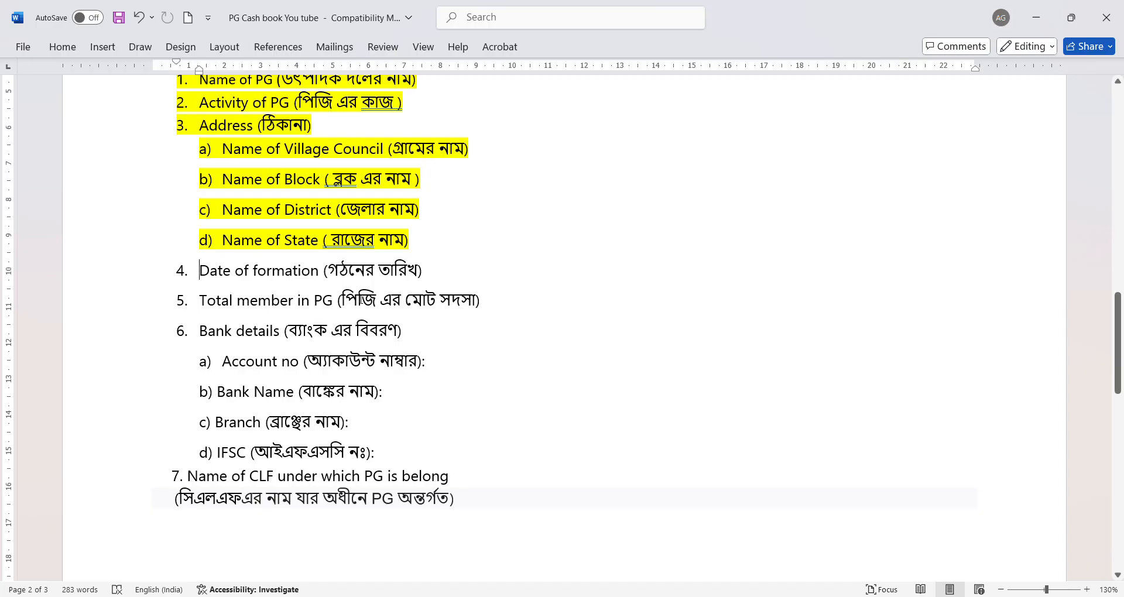
{"action": "mouse_move", "coordinate": [200, 275]}
{"action": "left_mouse_down"}
{"action": "mouse_move", "coordinate": [431, 274]}
{"action": "mouse_move", "coordinate": [497, 251]}
{"action": "left_mouse_up"}
{"action": "scroll", "coordinate": [551, 340], "scroll_direction": "down", "scroll_amount": 1}
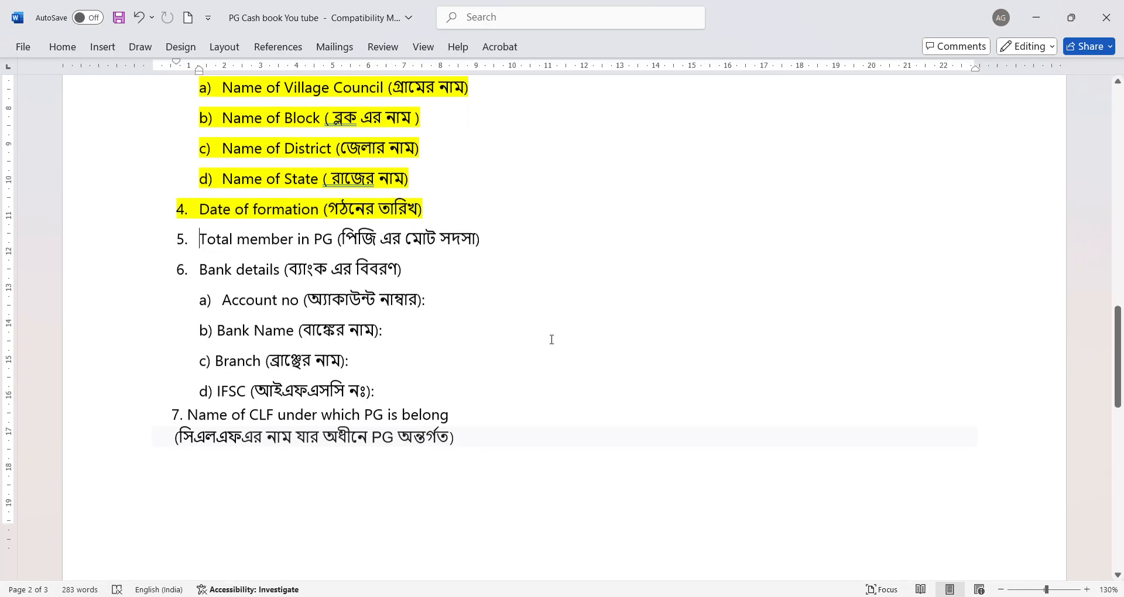
{"action": "scroll", "coordinate": [551, 339], "scroll_direction": "down", "scroll_amount": 1}
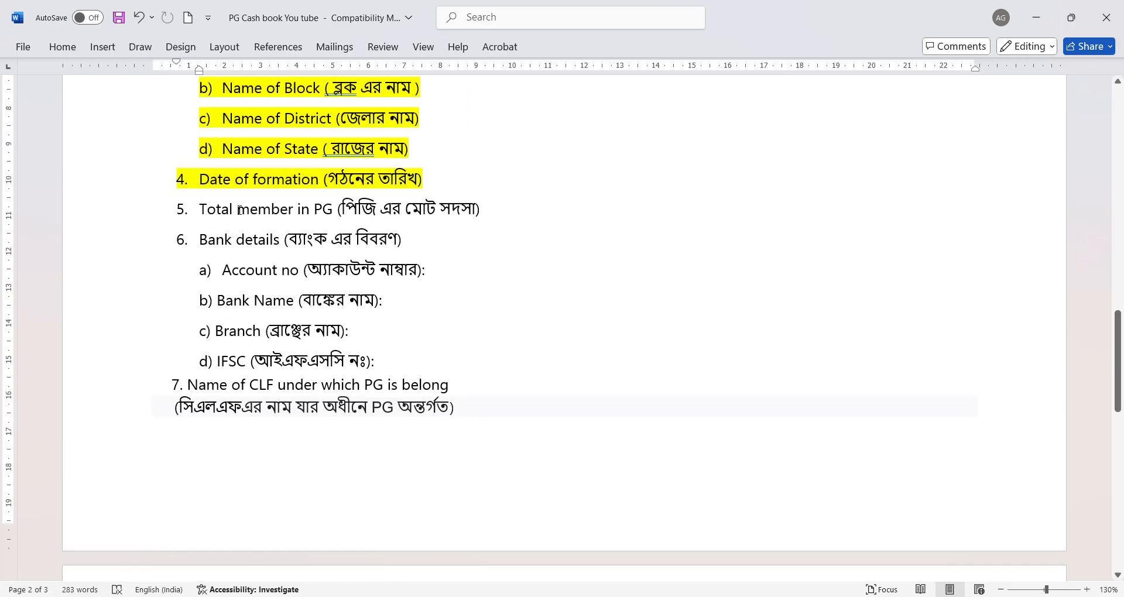
{"action": "mouse_move", "coordinate": [205, 220]}
{"action": "left_mouse_down"}
{"action": "mouse_move", "coordinate": [323, 179]}
{"action": "mouse_move", "coordinate": [432, 174]}
{"action": "mouse_move", "coordinate": [494, 216]}
{"action": "mouse_move", "coordinate": [555, 195]}
{"action": "left_mouse_up"}
- Highlight the Bank details item with its sub-items and the CLF name item in yellow
{"action": "mouse_move", "coordinate": [205, 241]}
{"action": "left_mouse_down"}
{"action": "mouse_move", "coordinate": [396, 321]}
{"action": "mouse_move", "coordinate": [444, 359]}
{"action": "left_mouse_up"}
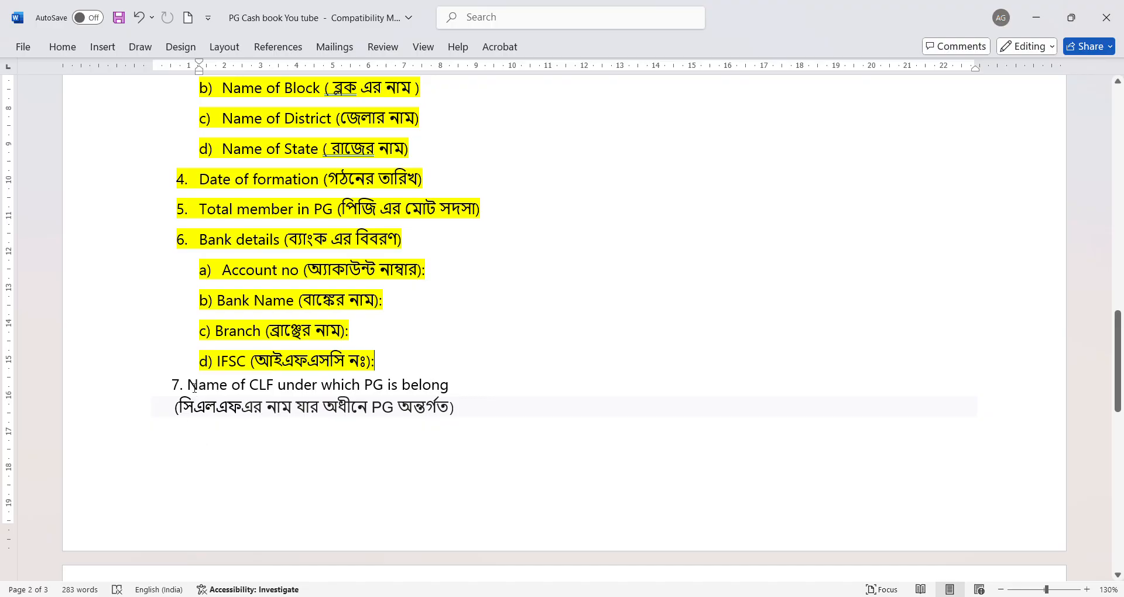
{"action": "left_click_drag", "start_coordinate": [182, 386], "coordinate": [542, 381]}
- Highlight the "Opening Balance" particulars in the 1.5.24 receipts row of the May 2024 cash book in yellow
{"action": "scroll", "coordinate": [498, 315], "scroll_direction": "down", "scroll_amount": 5}
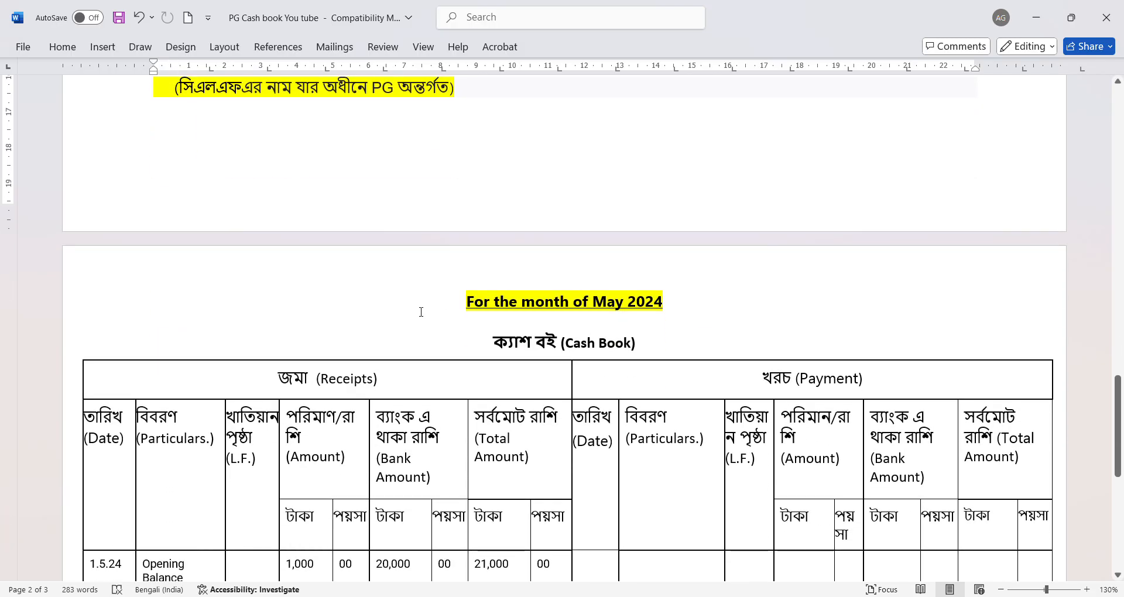
{"action": "scroll", "coordinate": [420, 312], "scroll_direction": "down", "scroll_amount": 2}
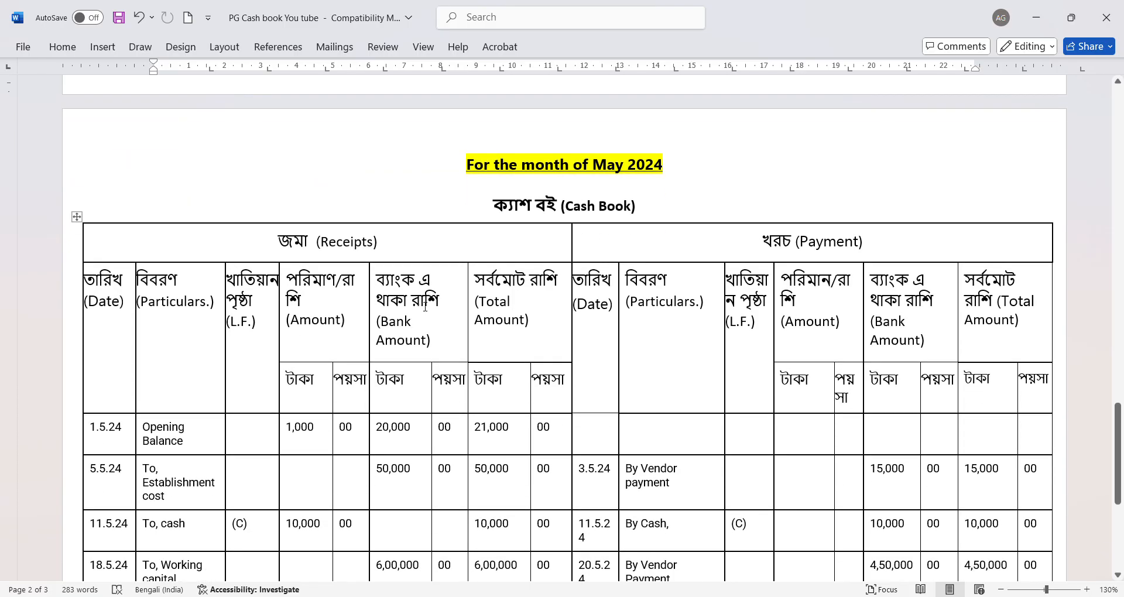
{"action": "scroll", "coordinate": [425, 304], "scroll_direction": "down", "scroll_amount": 1}
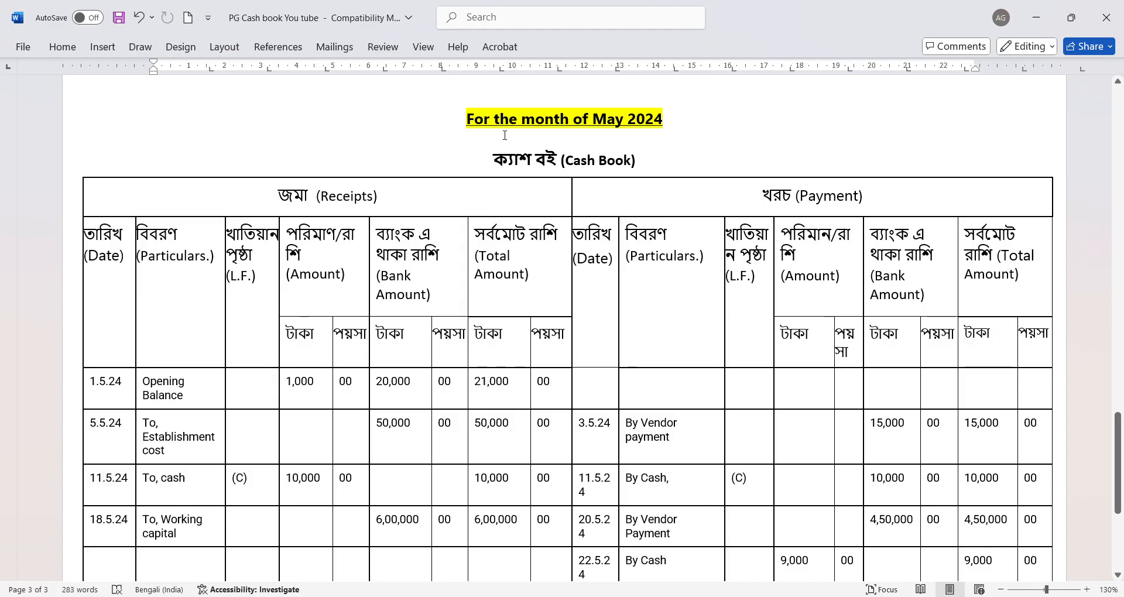
{"action": "scroll", "coordinate": [684, 130], "scroll_direction": "down", "scroll_amount": 3}
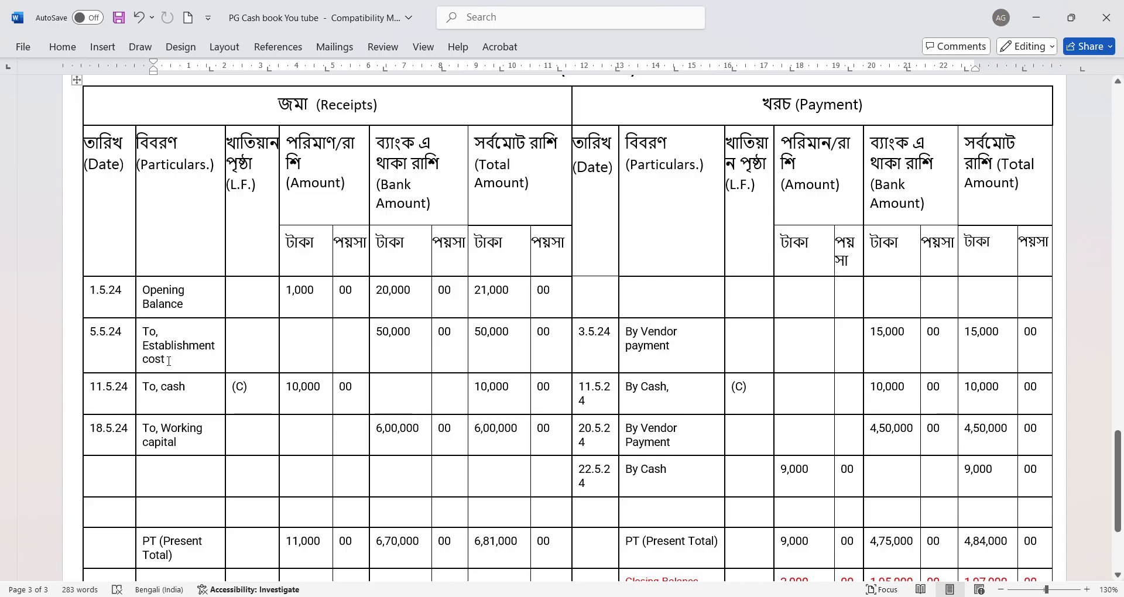
{"action": "mouse_move", "coordinate": [94, 340]}
{"action": "left_click_drag", "start_coordinate": [91, 291], "coordinate": [138, 290]}
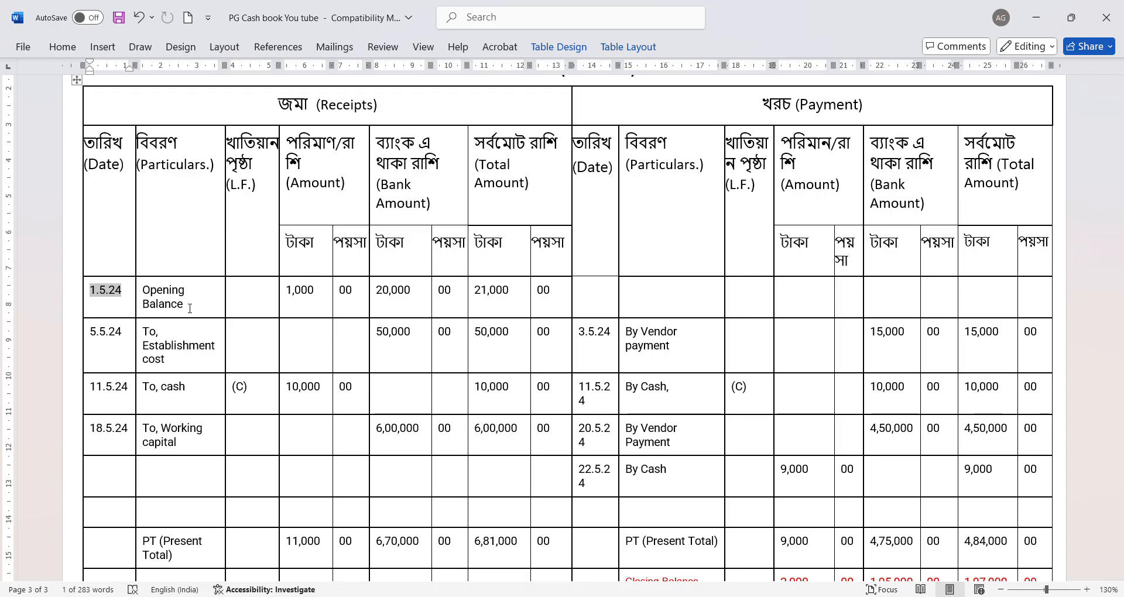
{"action": "left_click", "coordinate": [150, 295]}
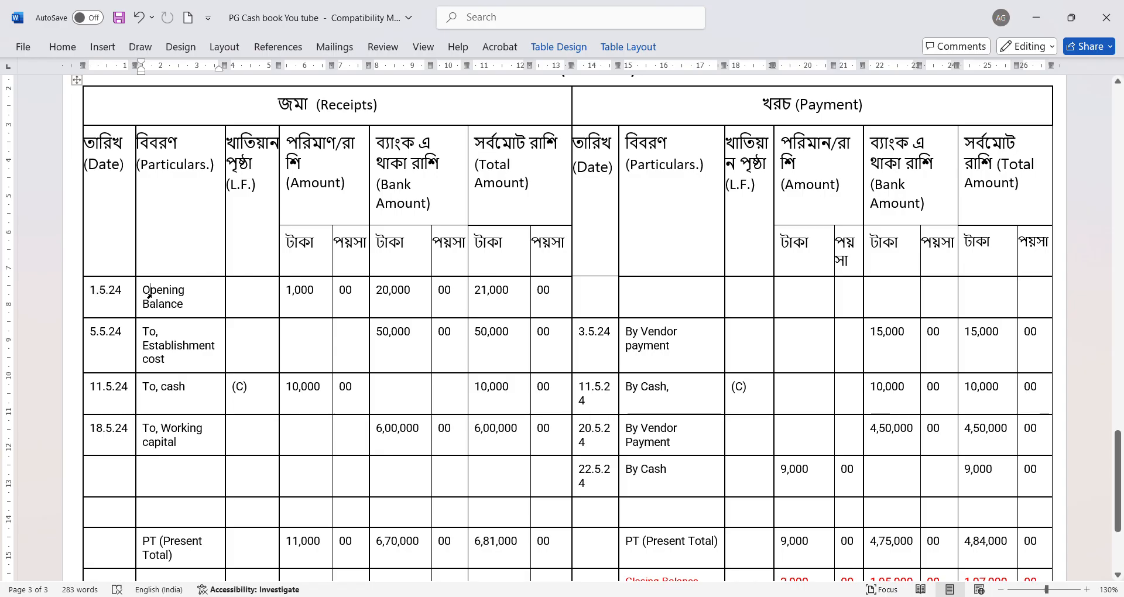
{"action": "left_click_drag", "start_coordinate": [143, 291], "coordinate": [198, 306]}
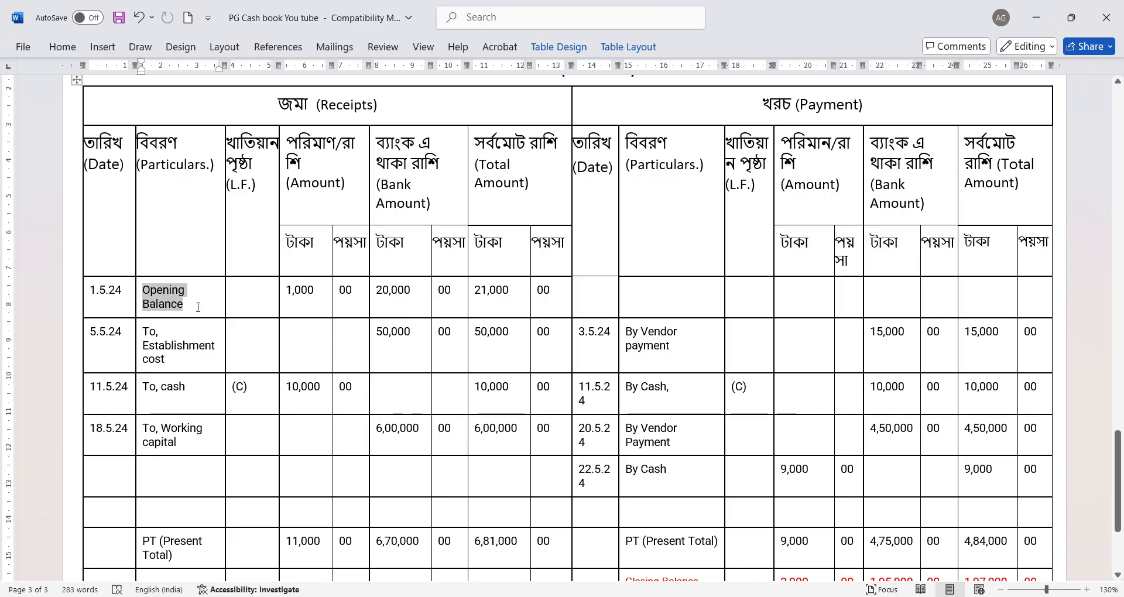
{"action": "left_click", "coordinate": [255, 280]}
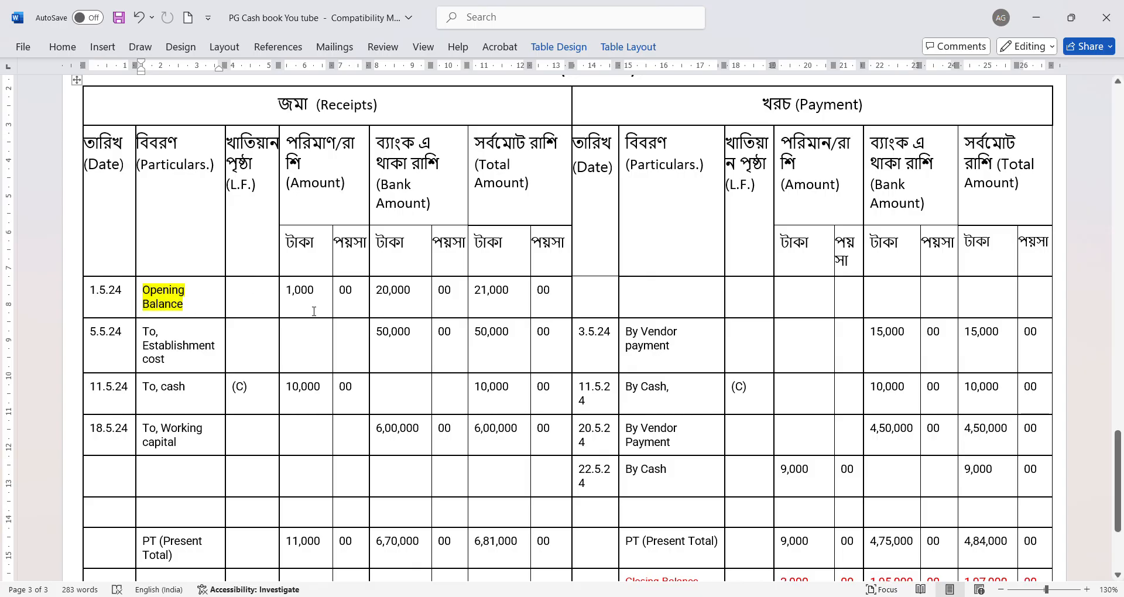
- Highlight the opening balance row's cash amount, bank amount and total amount in yellow
{"action": "left_click", "coordinate": [311, 309]}
{"action": "left_click_drag", "start_coordinate": [292, 294], "coordinate": [396, 290]}
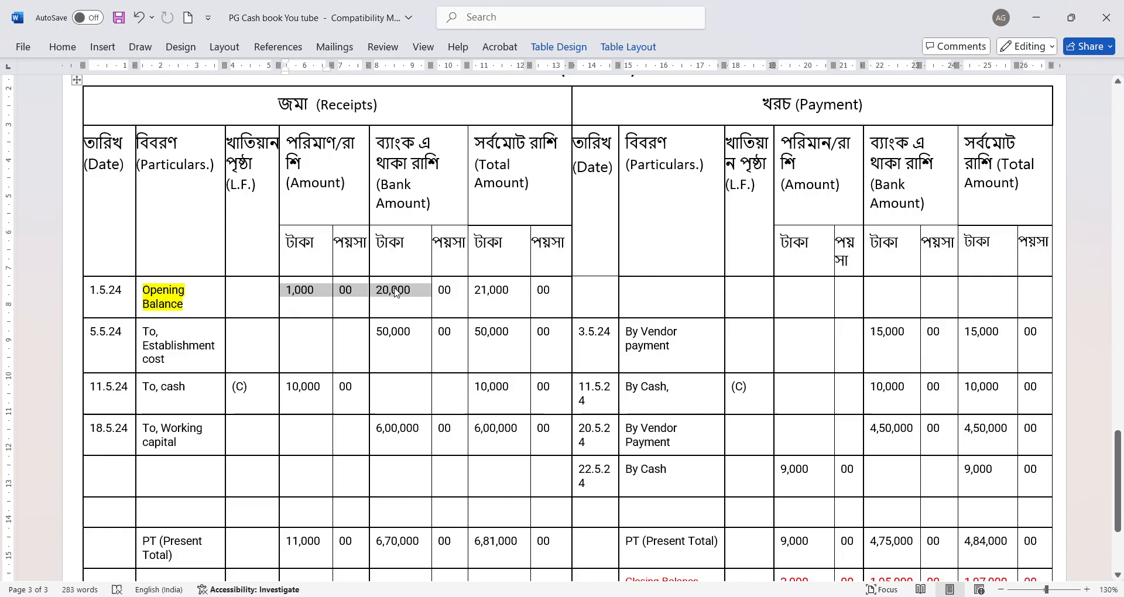
{"action": "left_click", "coordinate": [463, 270]}
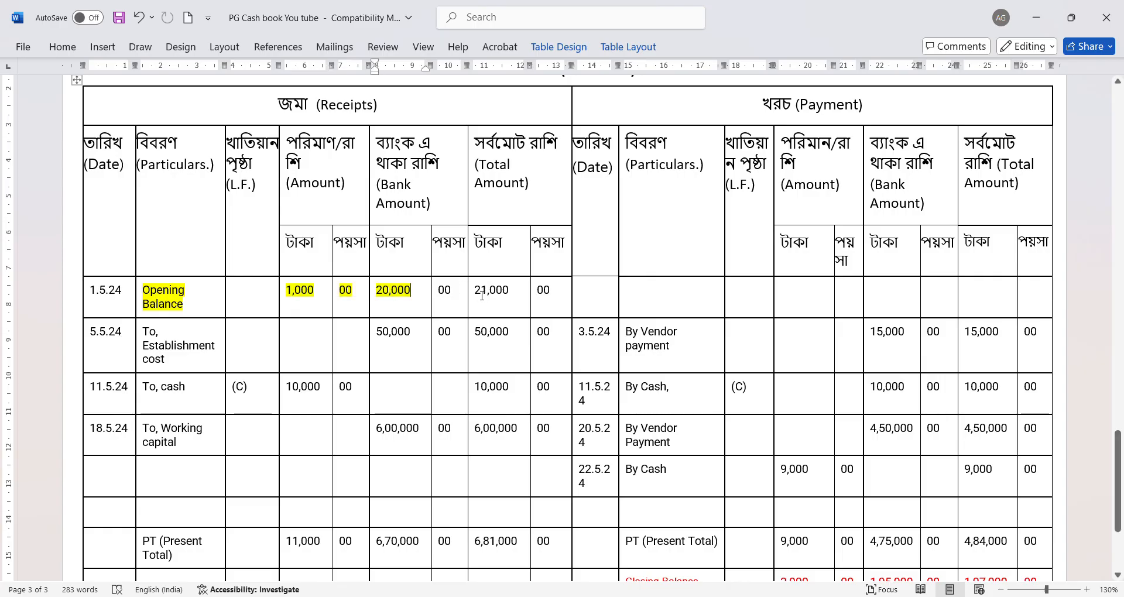
{"action": "left_click_drag", "start_coordinate": [476, 290], "coordinate": [511, 299]}
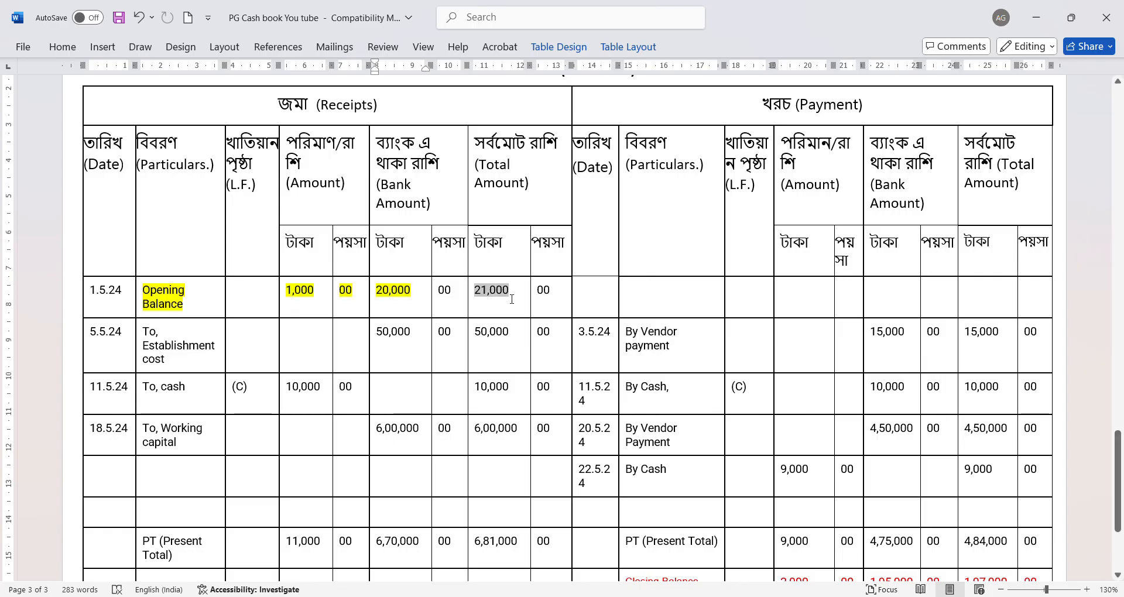
{"action": "left_click", "coordinate": [571, 278]}
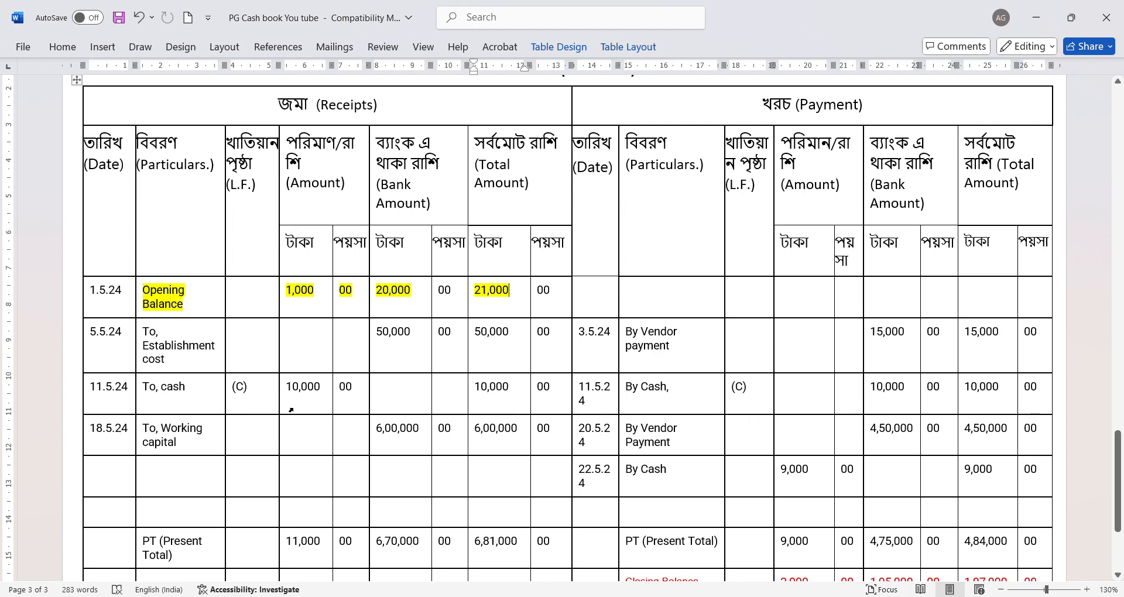
- Highlight the date 3.5.24 and its "By Vendor payment" particulars on the payment side in yellow
{"action": "scroll", "coordinate": [291, 410], "scroll_direction": "down", "scroll_amount": 1}
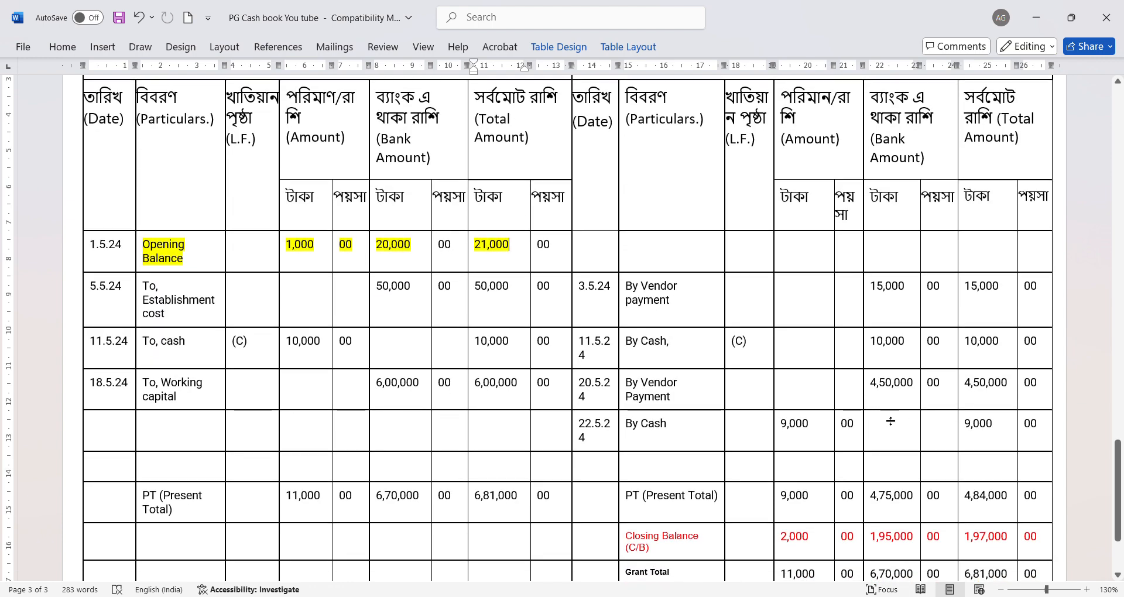
{"action": "scroll", "coordinate": [897, 477], "scroll_direction": "up", "scroll_amount": 2}
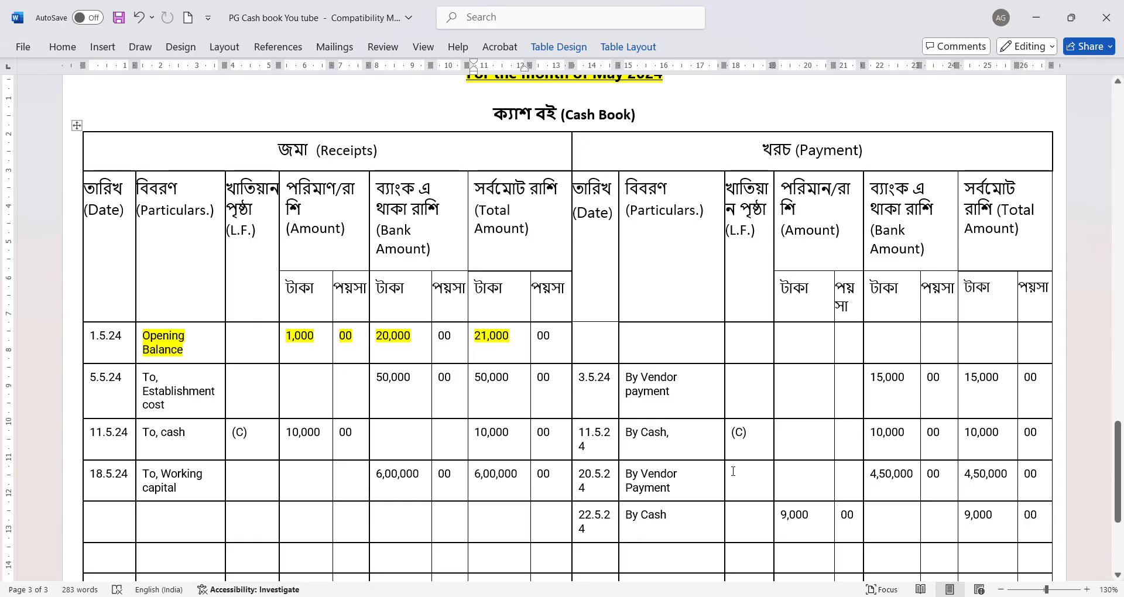
{"action": "left_click_drag", "start_coordinate": [585, 379], "coordinate": [652, 397]}
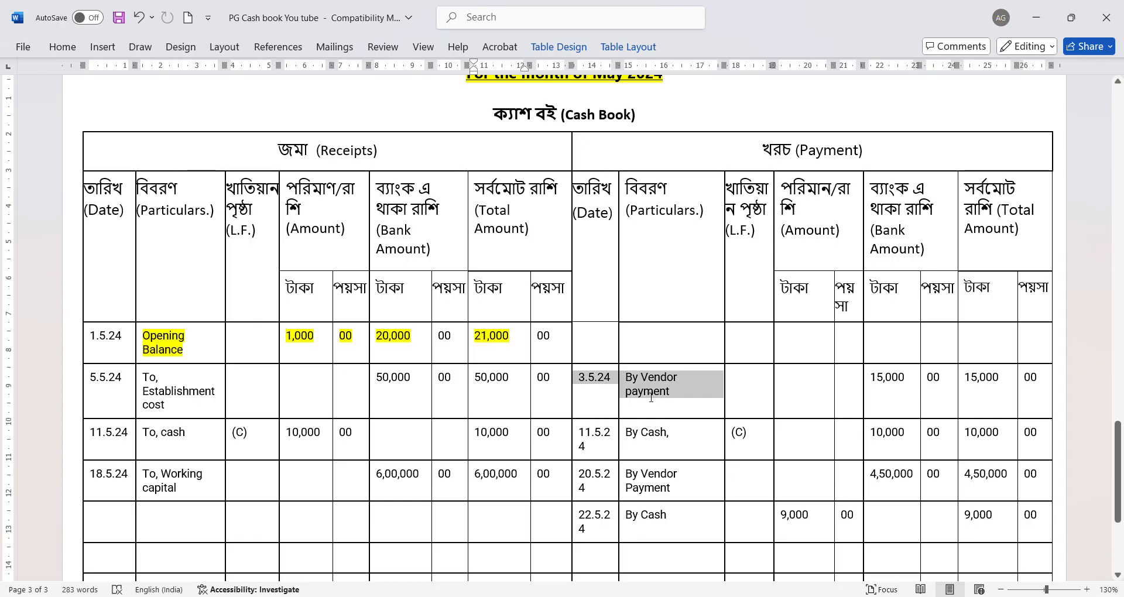
{"action": "left_click", "coordinate": [726, 367]}
{"action": "left_click", "coordinate": [715, 388]}
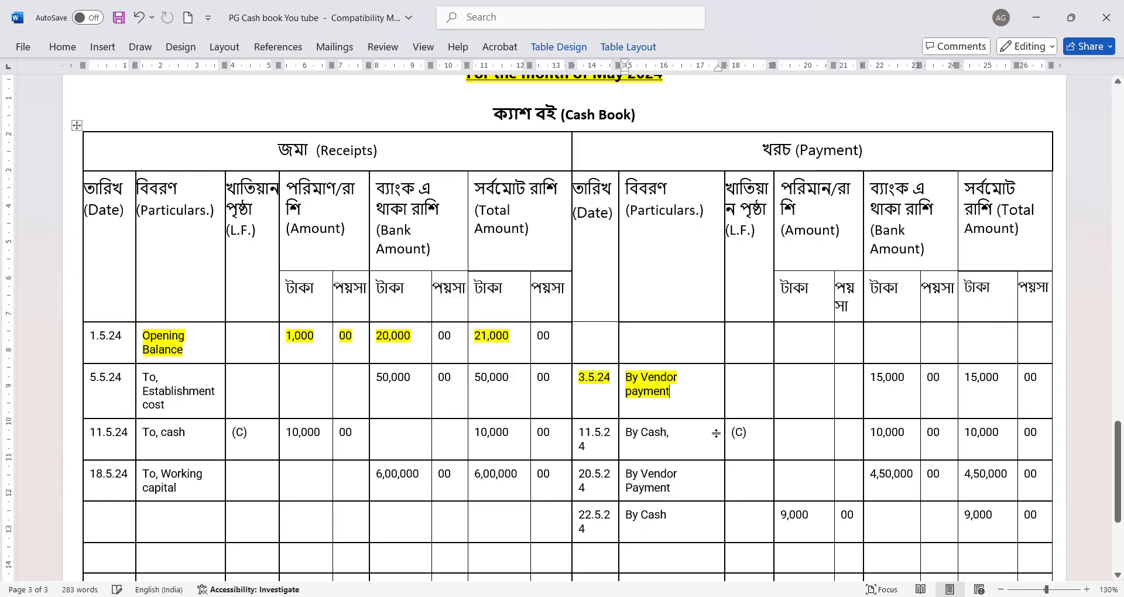
- Highlight the bank and total amounts of the 3.5.24 vendor payment in yellow
{"action": "scroll", "coordinate": [717, 432], "scroll_direction": "down", "scroll_amount": 1}
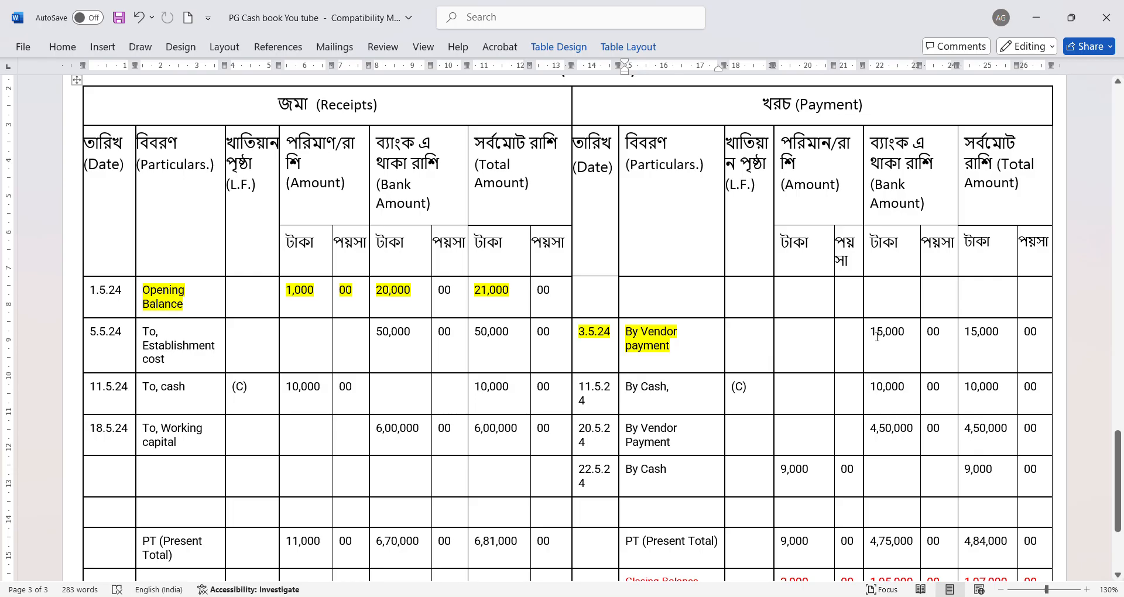
{"action": "left_click", "coordinate": [878, 338]}
{"action": "left_click_drag", "start_coordinate": [880, 337], "coordinate": [988, 341]}
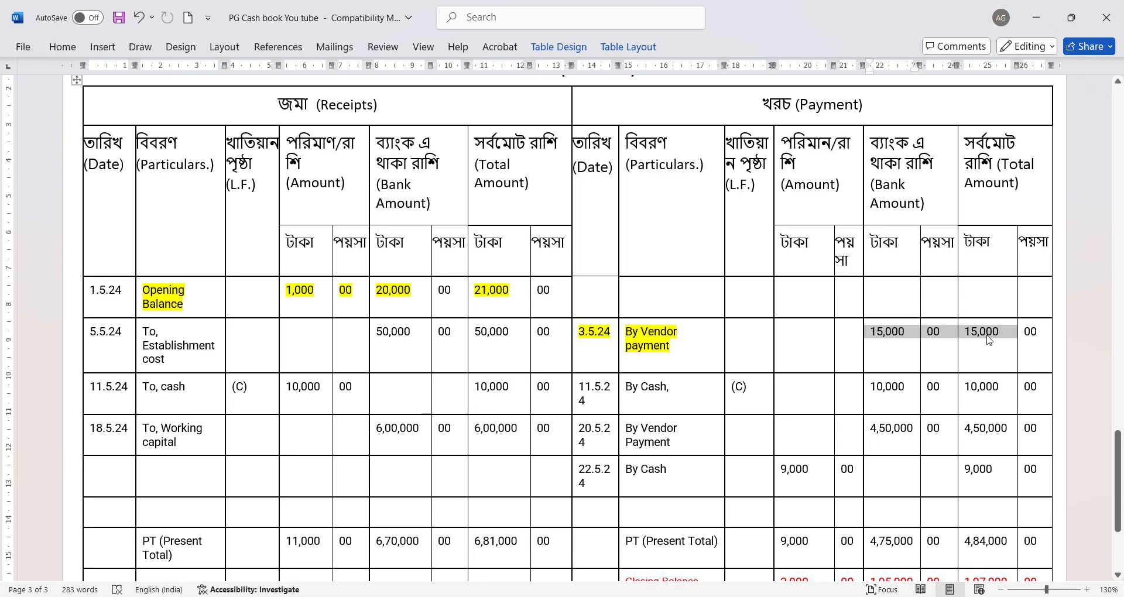
{"action": "left_click", "coordinate": [899, 317]}
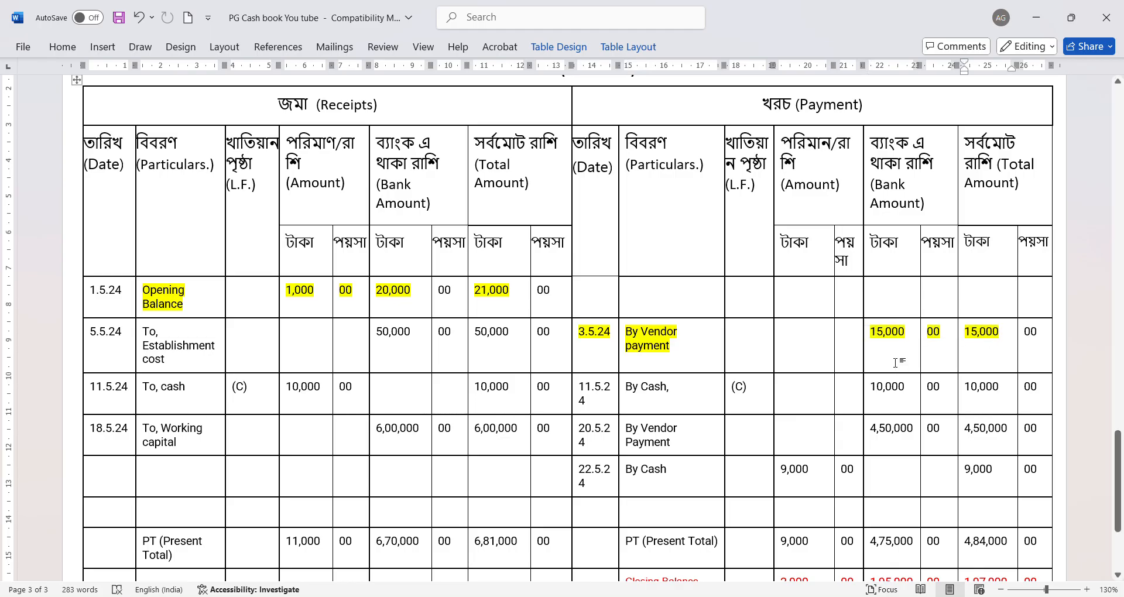
- Highlight the bank and total amounts of the 5.5.24 establishment cost receipt in yellow
{"action": "scroll", "coordinate": [896, 362], "scroll_direction": "down", "scroll_amount": 1}
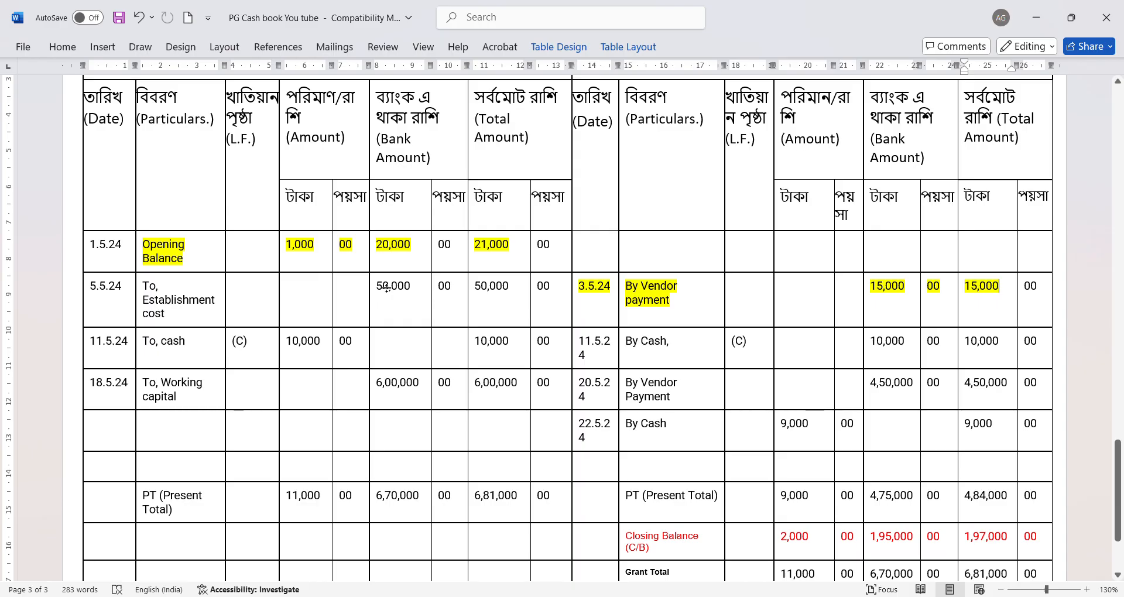
{"action": "left_click_drag", "start_coordinate": [376, 286], "coordinate": [498, 289]}
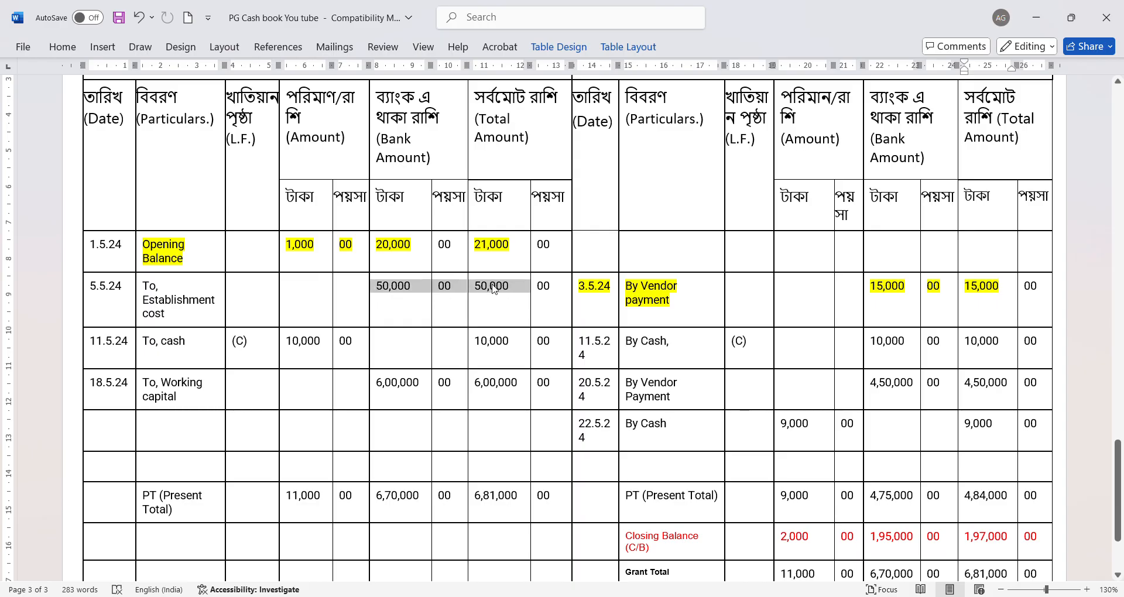
{"action": "key", "text": "ctrl+alt+h"}
{"action": "left_click", "coordinate": [515, 300]}
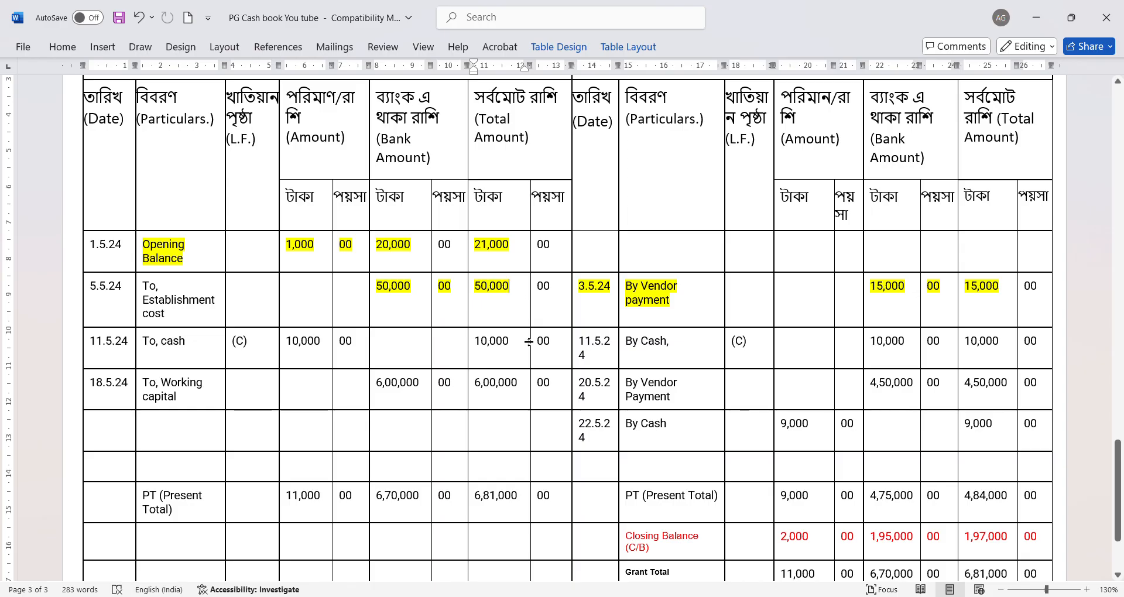
- Highlight the 11.5.24 "By Cash," payment's particulars, (C) ledger mark, bank amount and total amount in yellow
{"action": "scroll", "coordinate": [590, 312], "scroll_direction": "down", "scroll_amount": 2}
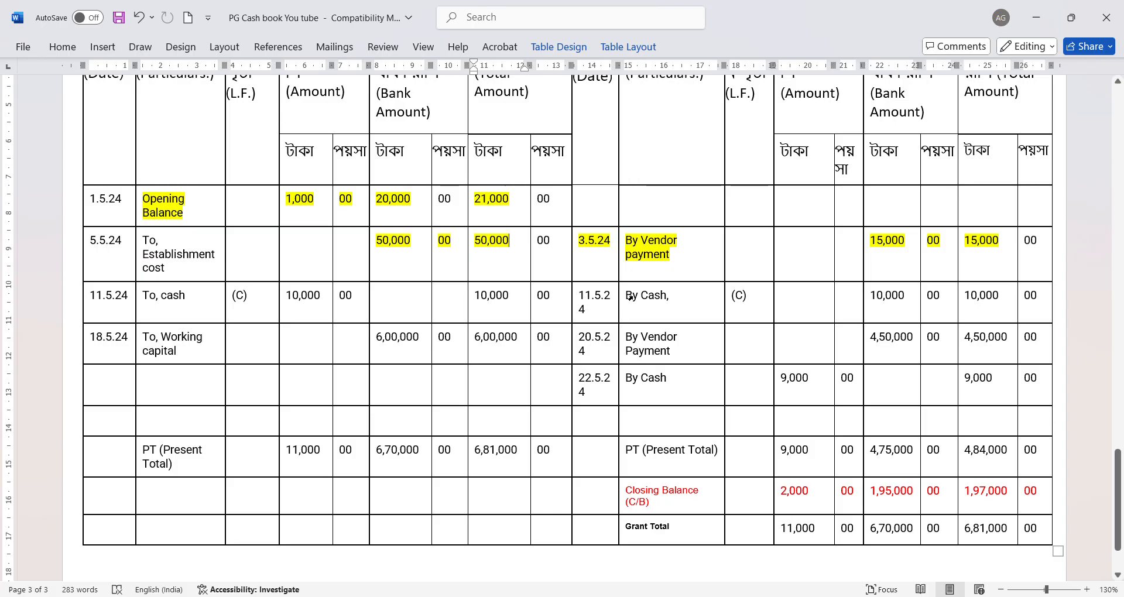
{"action": "left_click_drag", "start_coordinate": [624, 296], "coordinate": [1004, 301]}
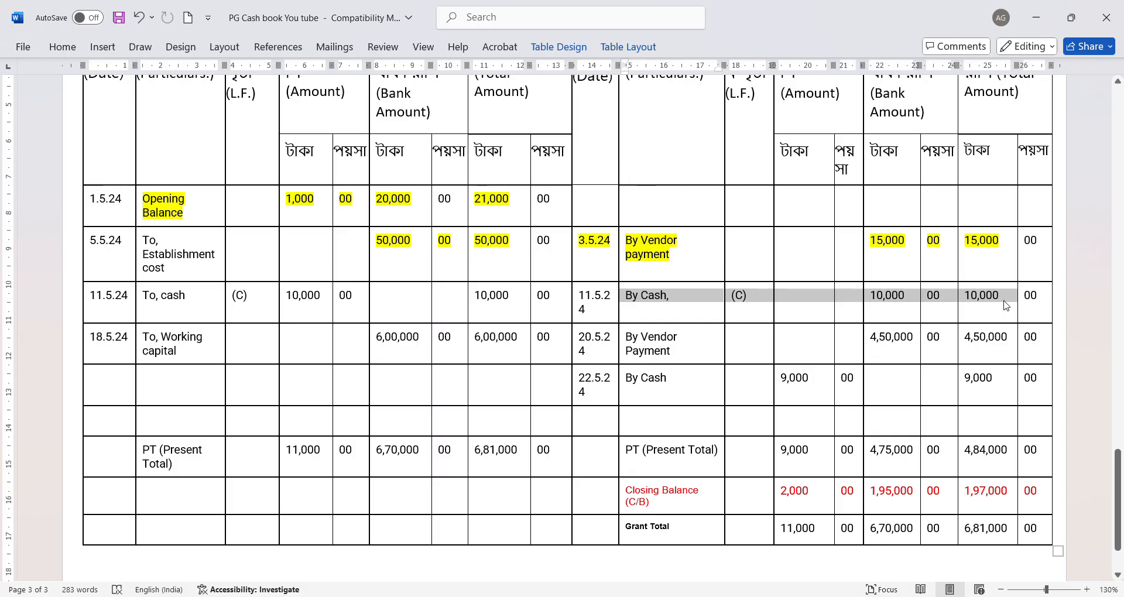
{"action": "left_click", "coordinate": [900, 279]}
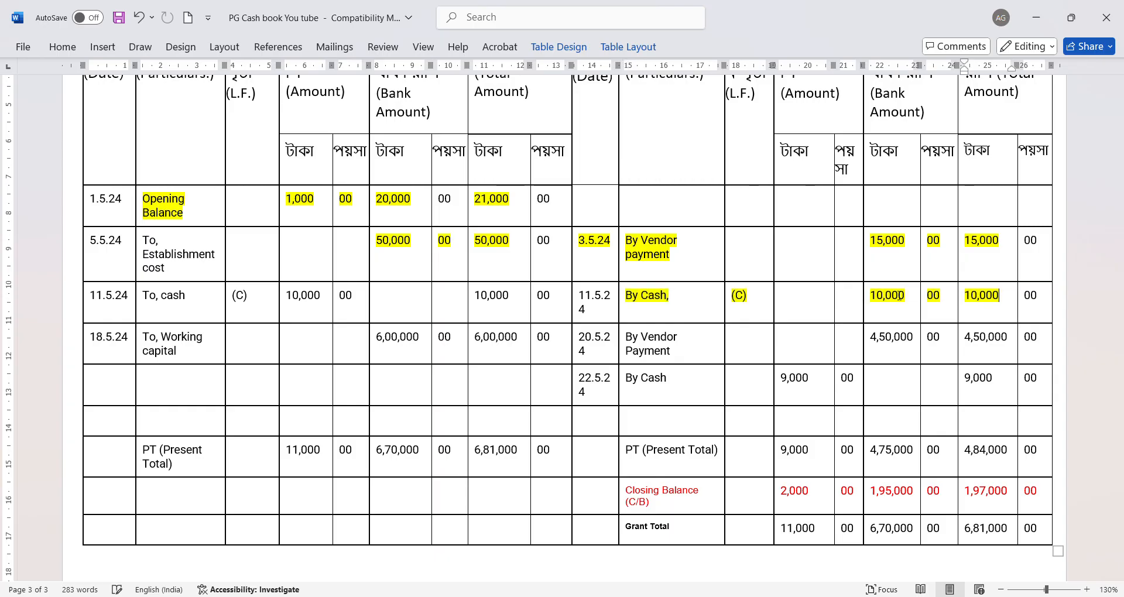
{"action": "left_click", "coordinate": [874, 302]}
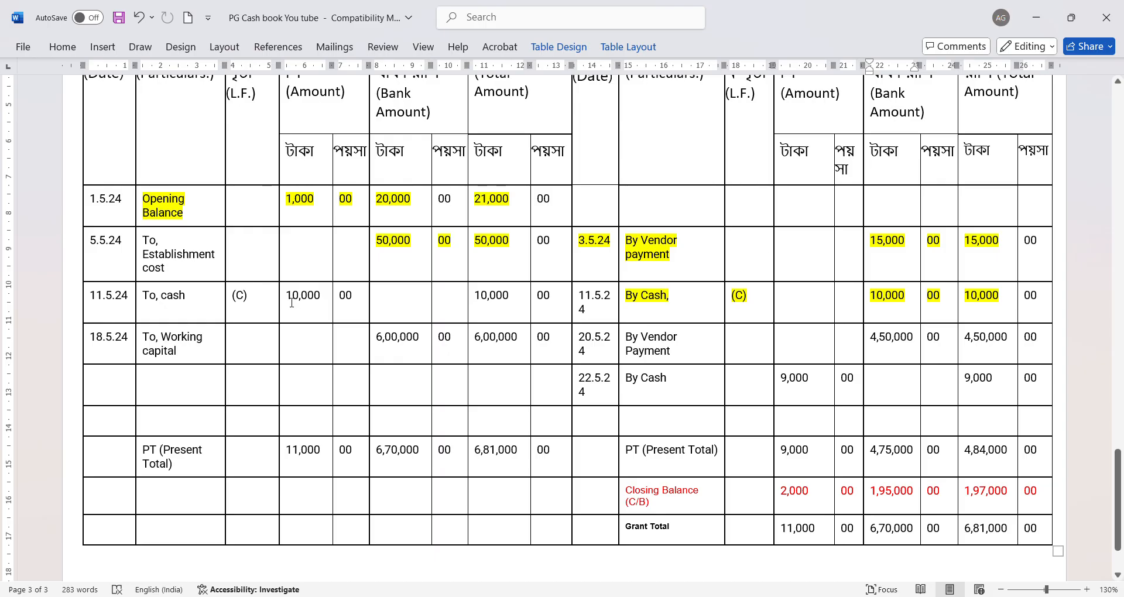
- Highlight in yellow the cash and total amounts of the 11.5.24 cash receipt and the bank and total amounts of the 18.5.24 working capital receipt
{"action": "left_click_drag", "start_coordinate": [286, 296], "coordinate": [515, 300]}
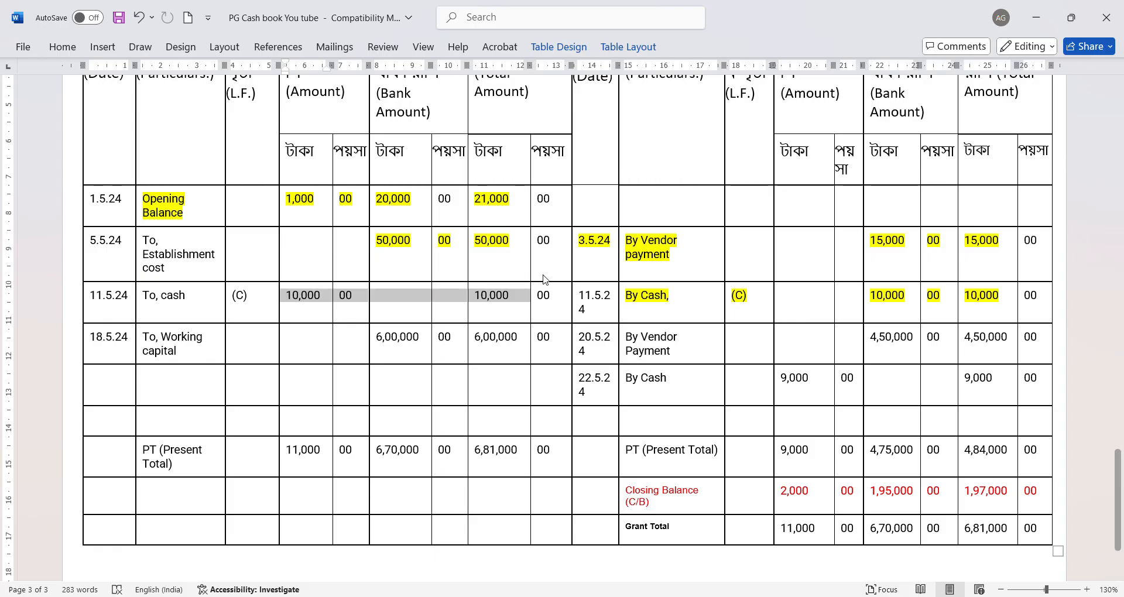
{"action": "key", "text": "ctrl+alt+h"}
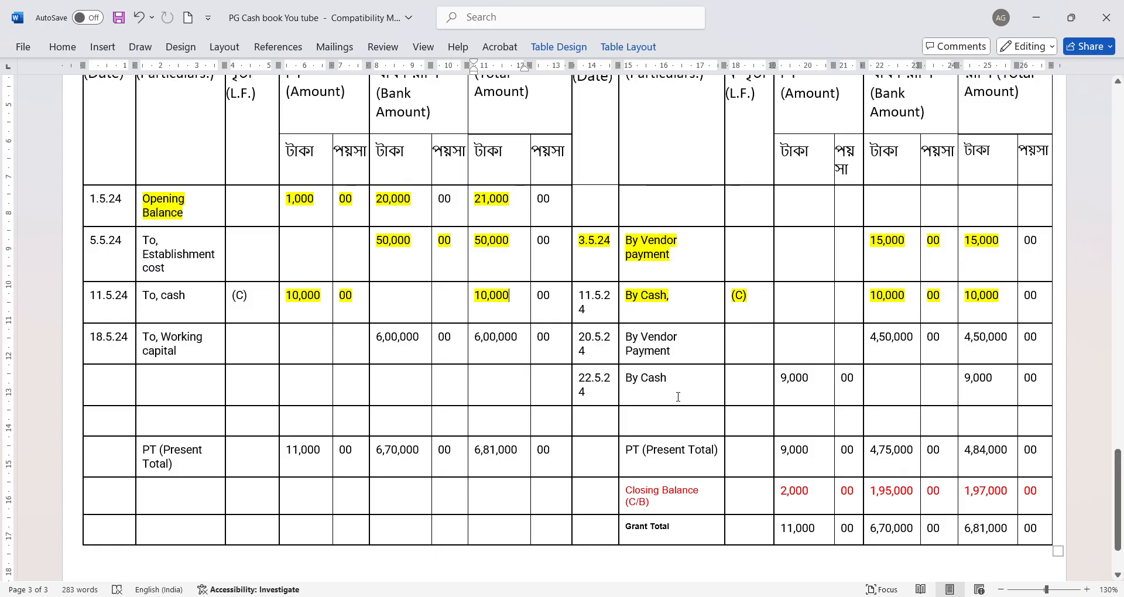
{"action": "scroll", "coordinate": [677, 397], "scroll_direction": "down", "scroll_amount": 3}
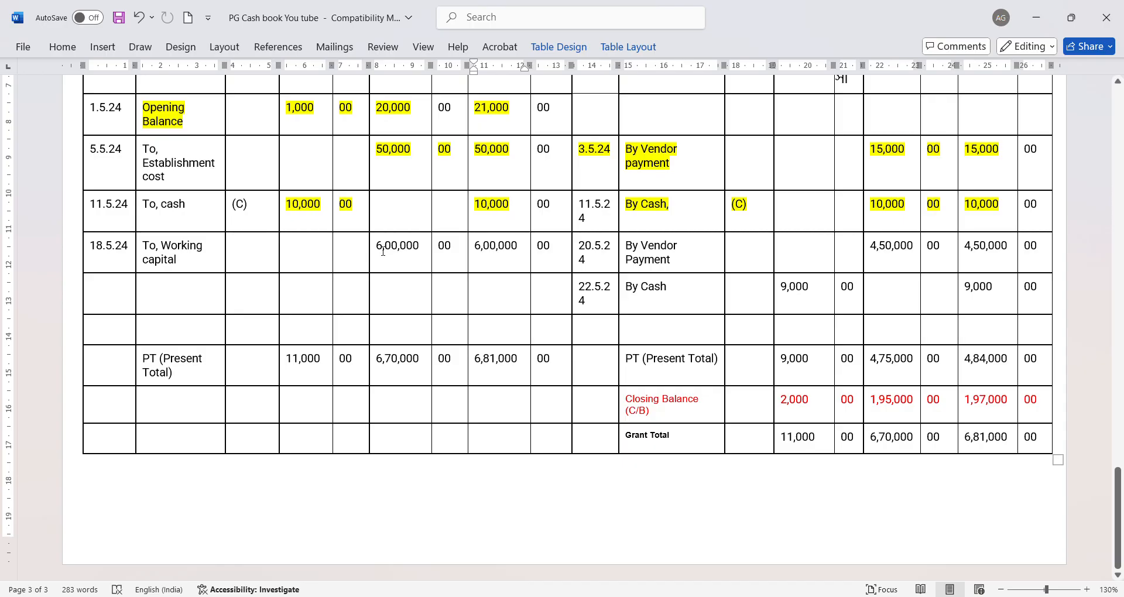
{"action": "left_click_drag", "start_coordinate": [378, 246], "coordinate": [498, 249]}
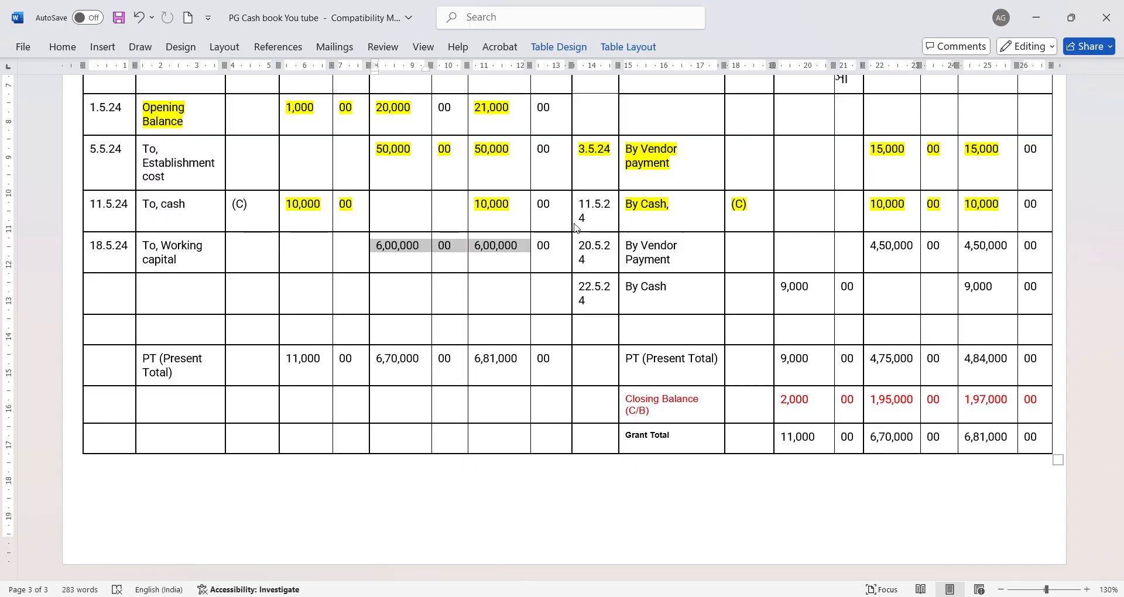
{"action": "left_click_drag", "start_coordinate": [571, 230], "coordinate": [570, 231]}
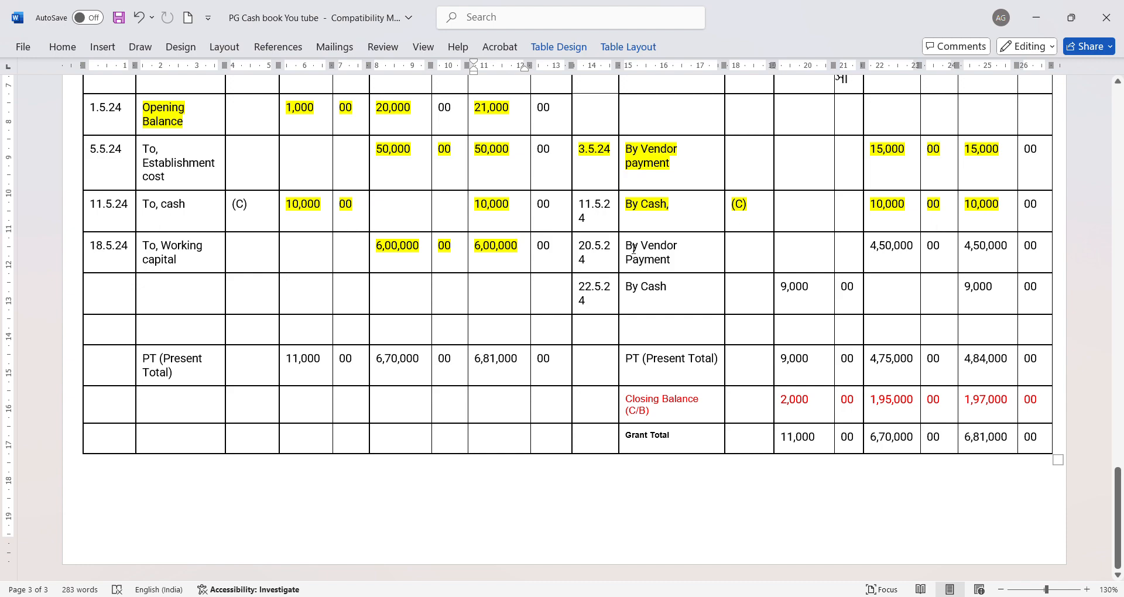
- Highlight in yellow the 20.5.24 vendor payment's particulars, bank and total amounts, and the 22.5.24 "By Cash" payment's cash and total amounts
{"action": "mouse_move", "coordinate": [634, 249]}
{"action": "left_mouse_down"}
{"action": "mouse_move", "coordinate": [671, 263]}
{"action": "mouse_move", "coordinate": [719, 253]}
{"action": "mouse_move", "coordinate": [898, 293]}
{"action": "mouse_move", "coordinate": [986, 245]}
{"action": "left_mouse_up"}
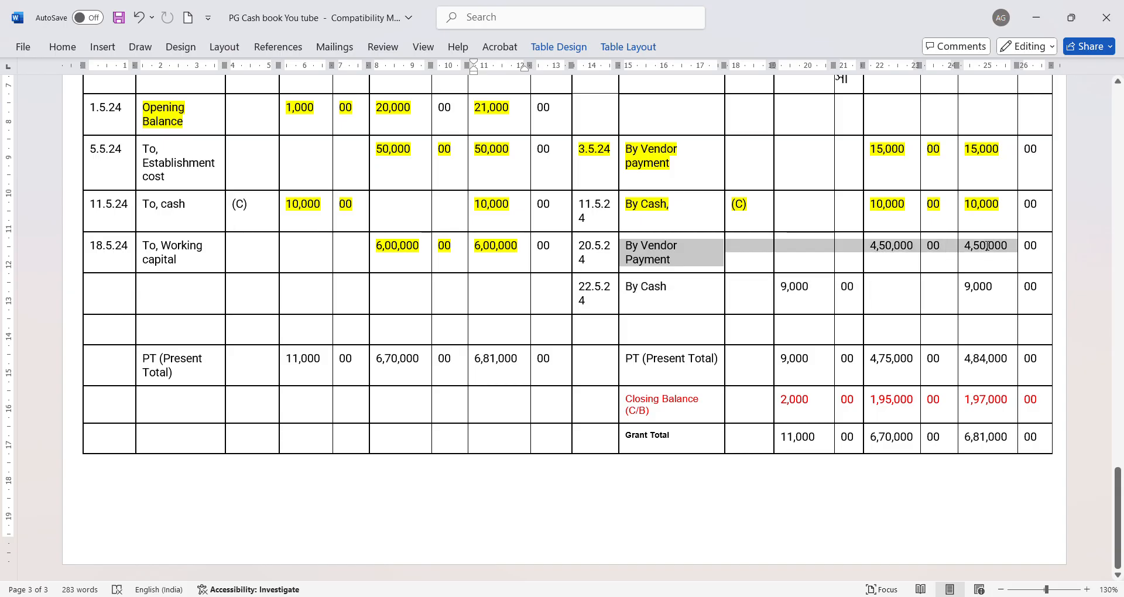
{"action": "left_click", "coordinate": [900, 225]}
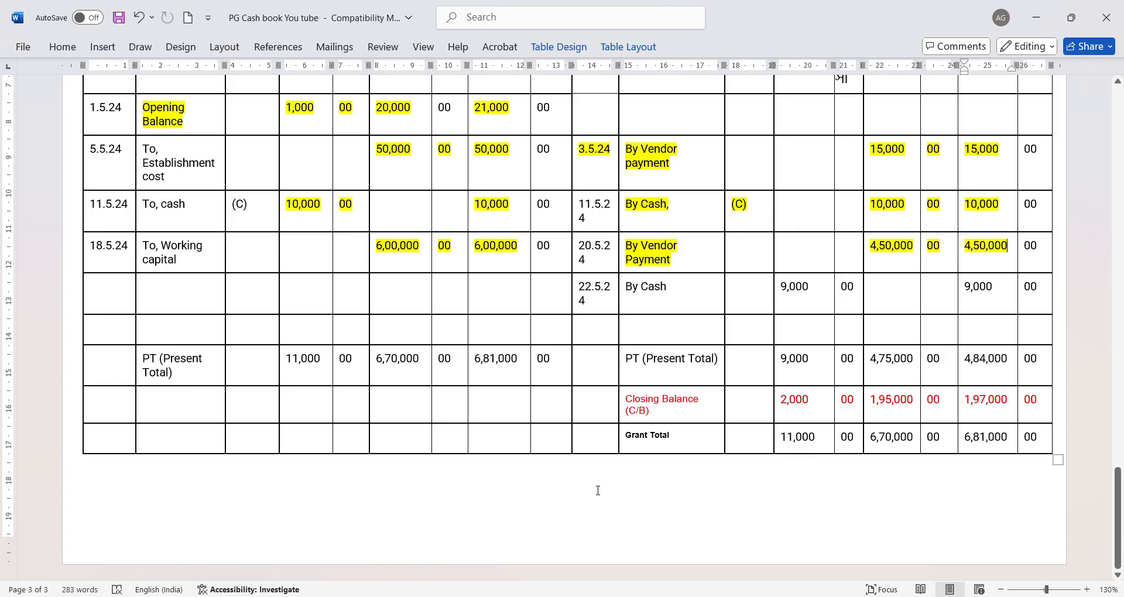
{"action": "scroll", "coordinate": [910, 392], "scroll_direction": "up", "scroll_amount": 3}
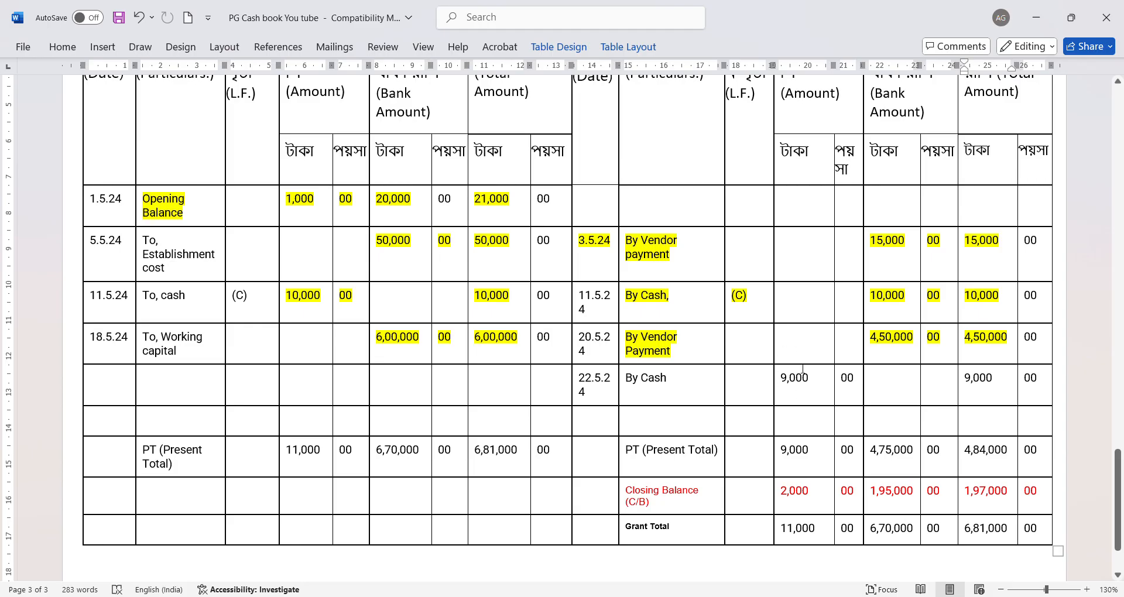
{"action": "scroll", "coordinate": [802, 369], "scroll_direction": "up", "scroll_amount": 2}
{"action": "scroll", "coordinate": [802, 369], "scroll_direction": "up", "scroll_amount": 1}
{"action": "scroll", "coordinate": [828, 221], "scroll_direction": "down", "scroll_amount": 6}
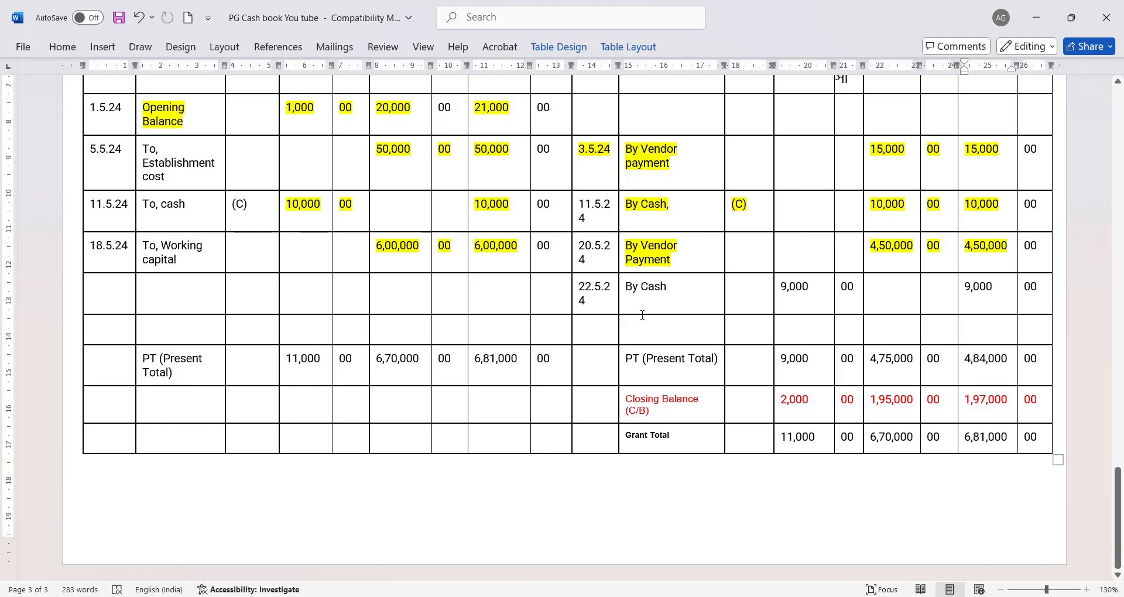
{"action": "mouse_move", "coordinate": [787, 288]}
{"action": "left_mouse_down"}
{"action": "mouse_move", "coordinate": [891, 318]}
{"action": "mouse_move", "coordinate": [968, 312]}
{"action": "left_mouse_up"}
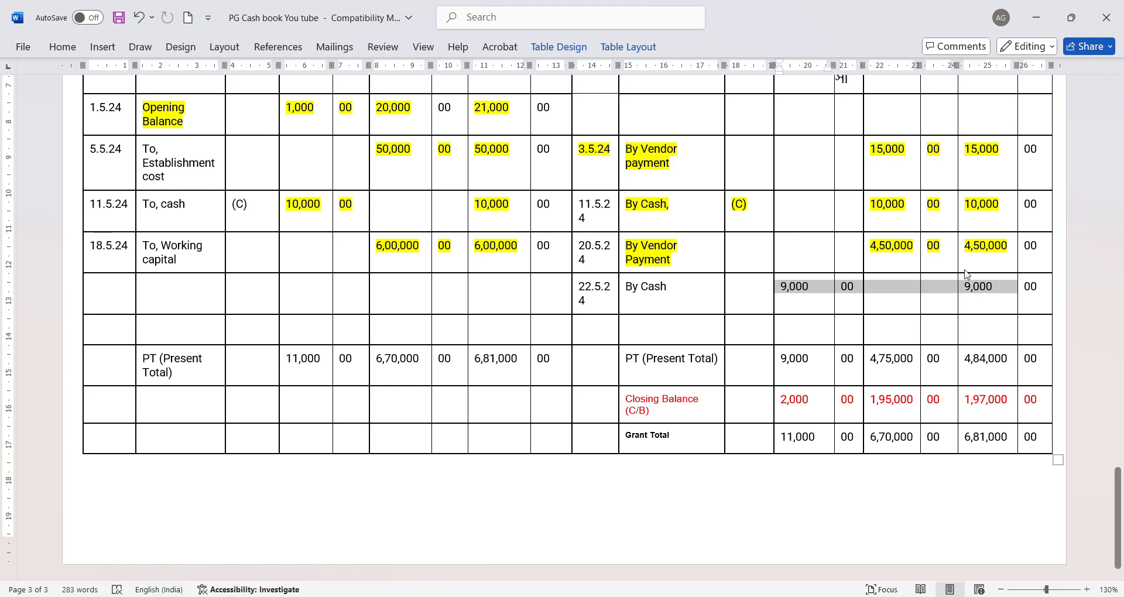
{"action": "left_click", "coordinate": [901, 274]}
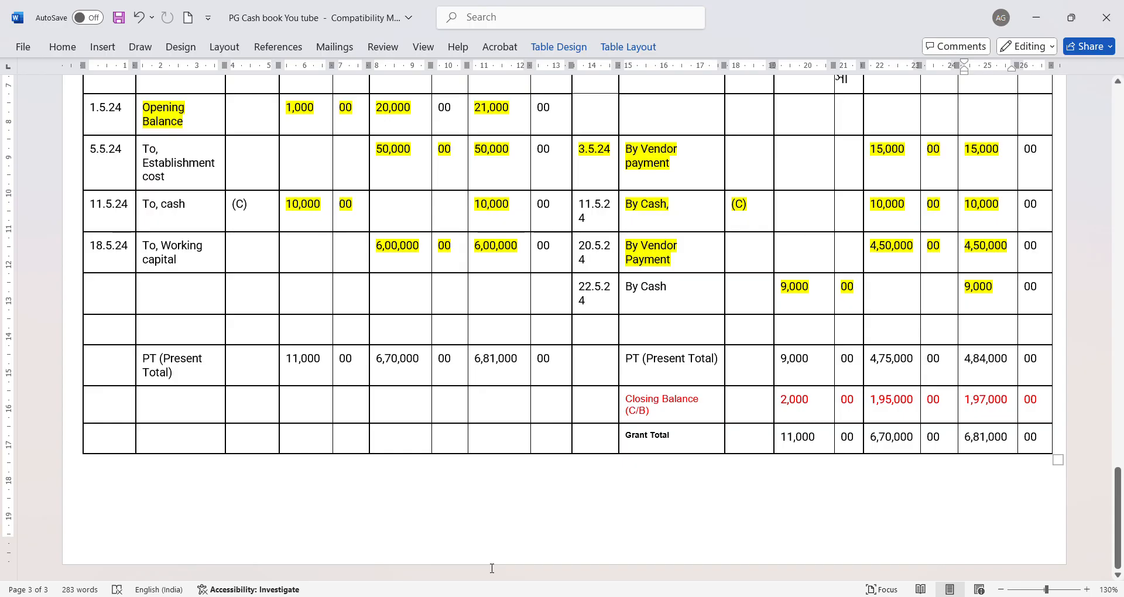
- Review the receipt-side cash, bank and total columns from the opening balance down to the PT (Present Total) row
{"action": "scroll", "coordinate": [484, 417], "scroll_direction": "up", "scroll_amount": 5}
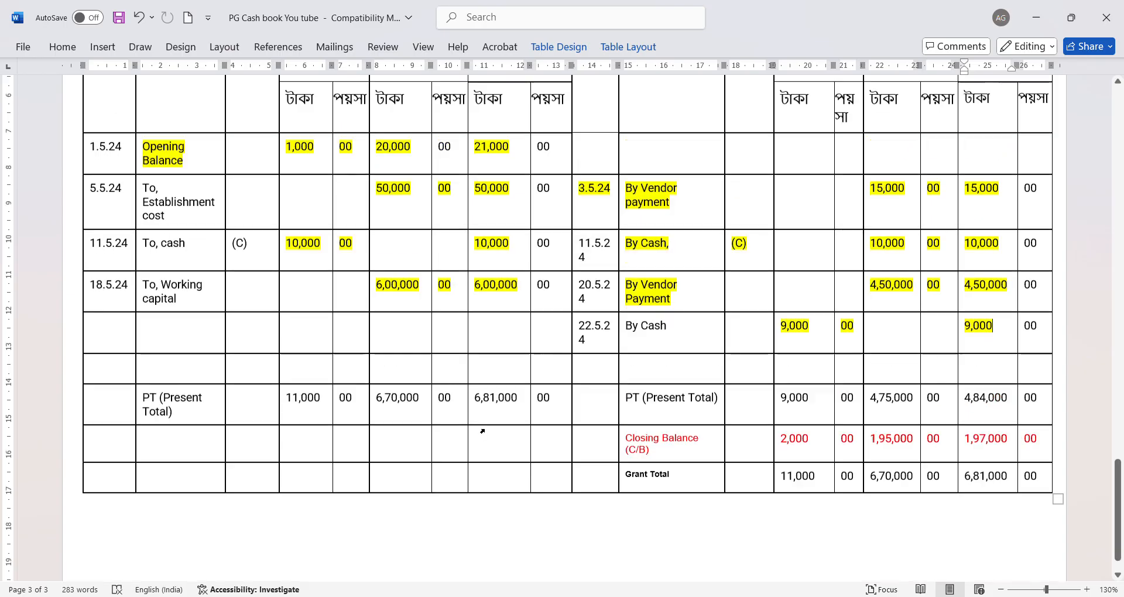
{"action": "scroll", "coordinate": [384, 246], "scroll_direction": "down", "scroll_amount": 4}
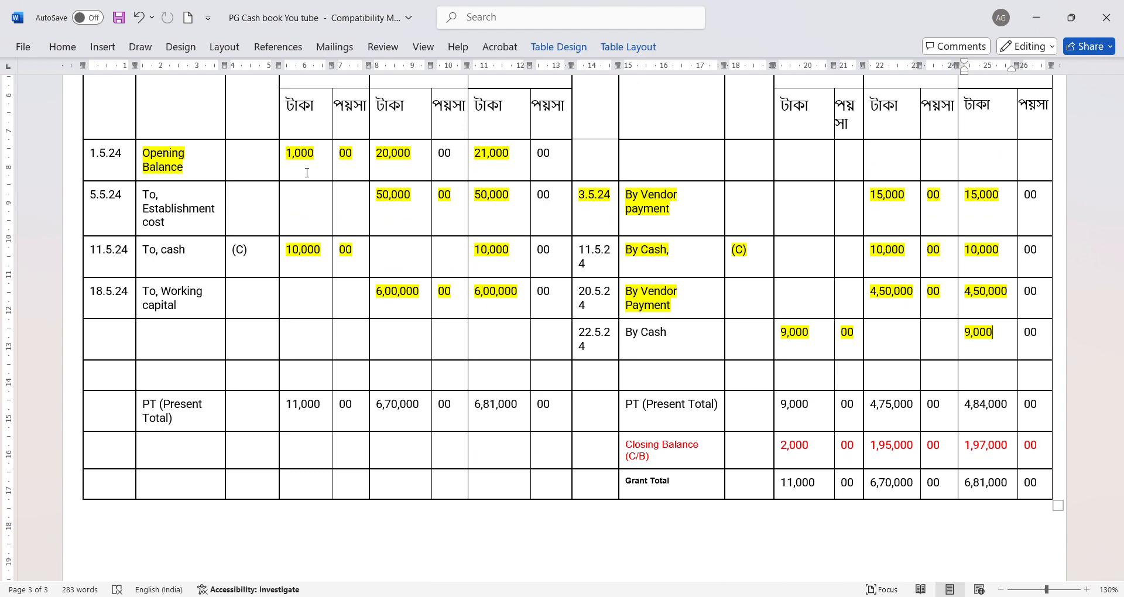
{"action": "scroll", "coordinate": [383, 240], "scroll_direction": "up", "scroll_amount": 2}
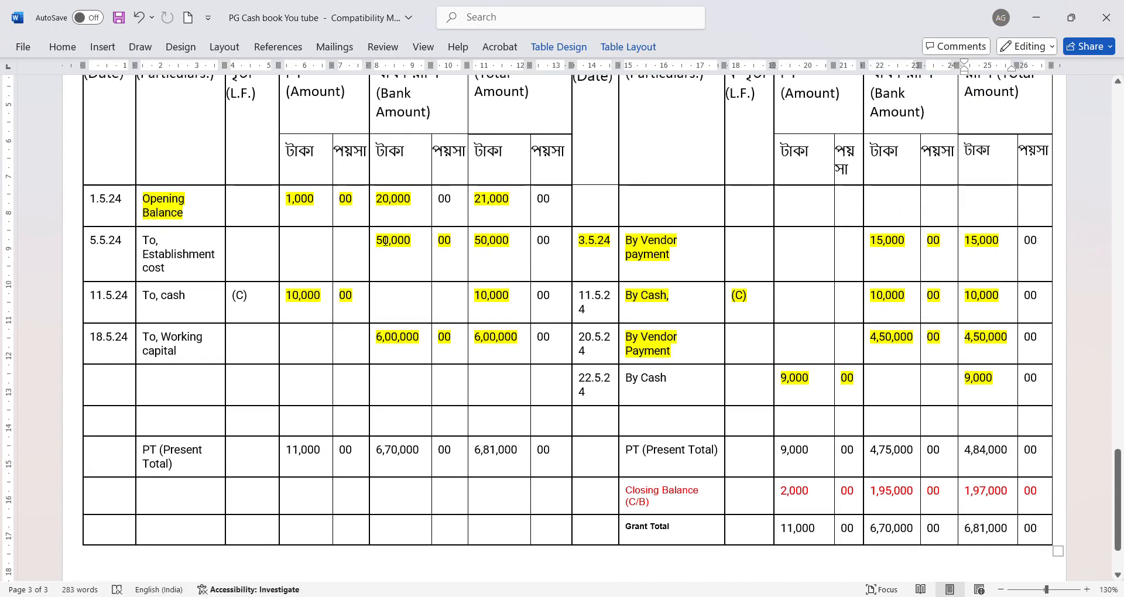
{"action": "scroll", "coordinate": [383, 240], "scroll_direction": "up", "scroll_amount": 4}
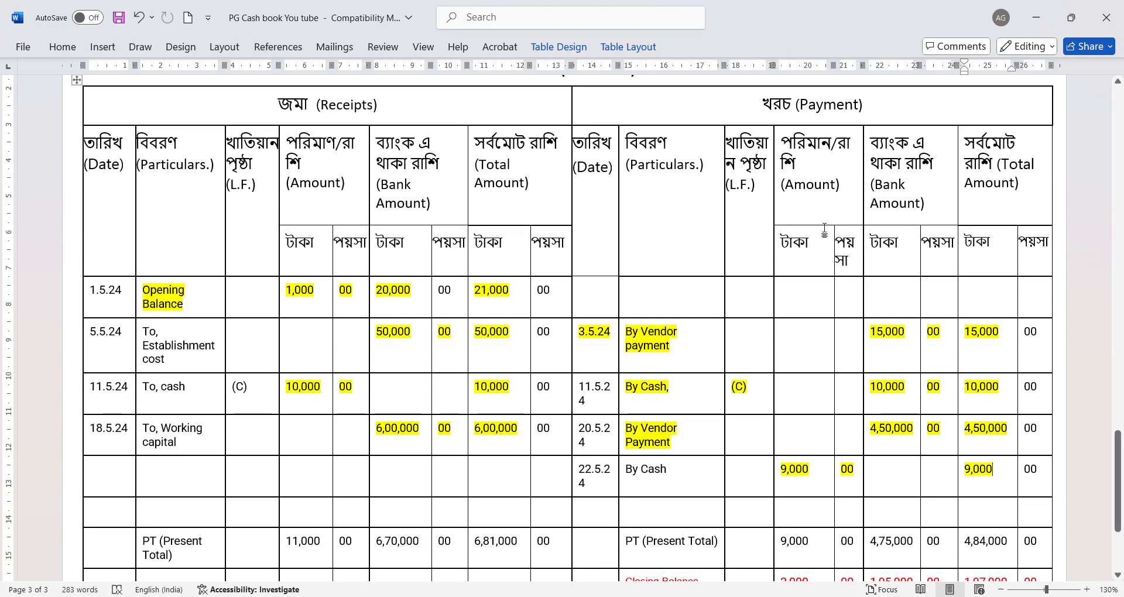
{"action": "scroll", "coordinate": [841, 316], "scroll_direction": "down", "scroll_amount": 4}
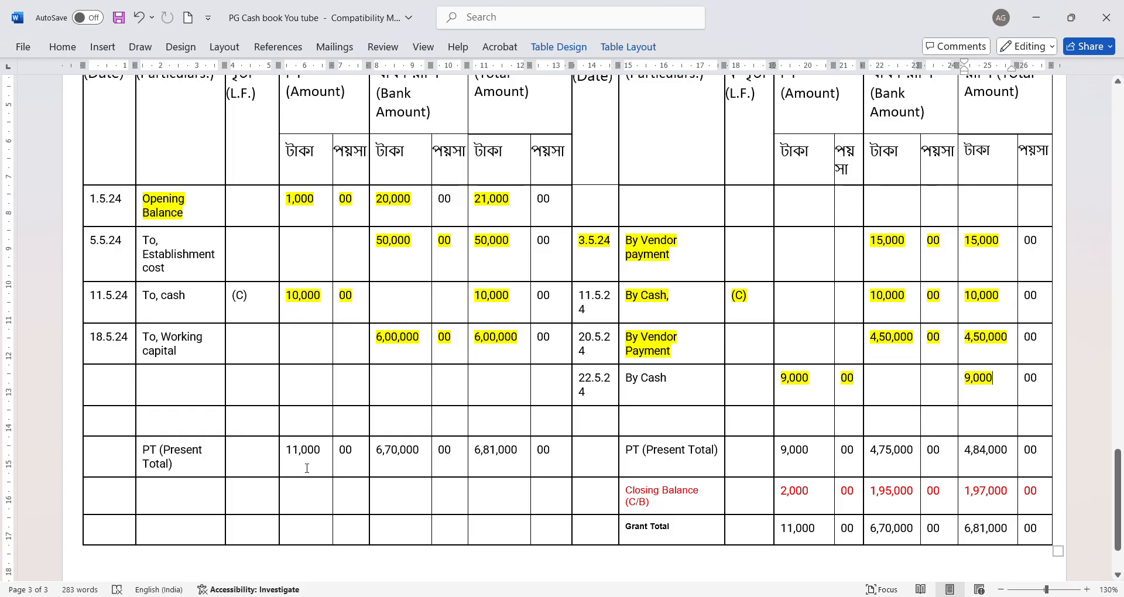
{"action": "scroll", "coordinate": [309, 468], "scroll_direction": "up", "scroll_amount": 4}
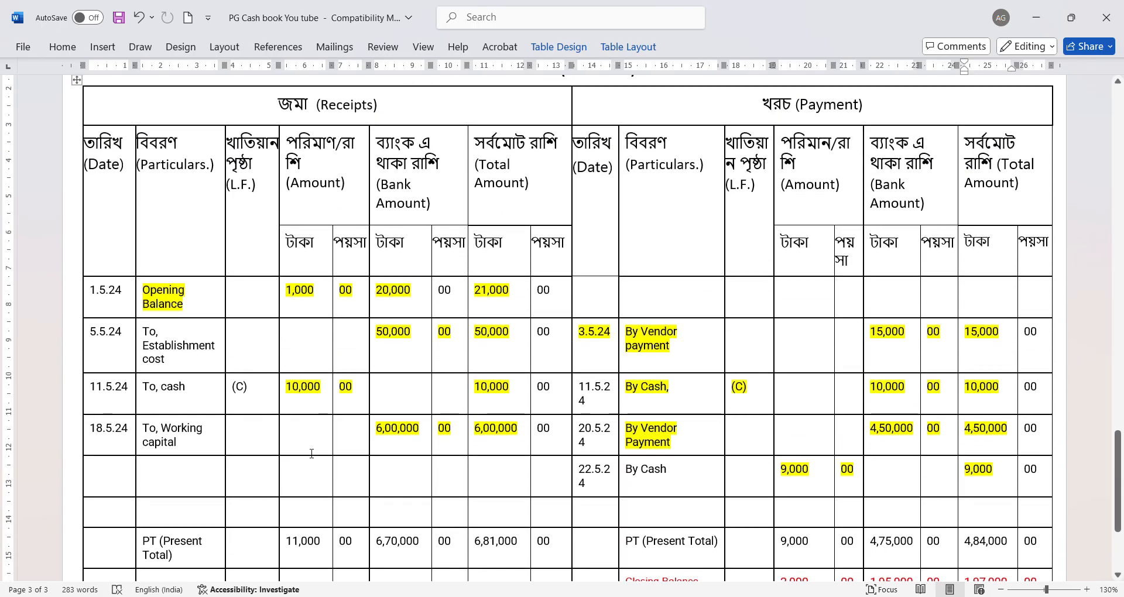
{"action": "scroll", "coordinate": [309, 467], "scroll_direction": "down", "scroll_amount": 3}
{"action": "scroll", "coordinate": [365, 389], "scroll_direction": "up", "scroll_amount": 4}
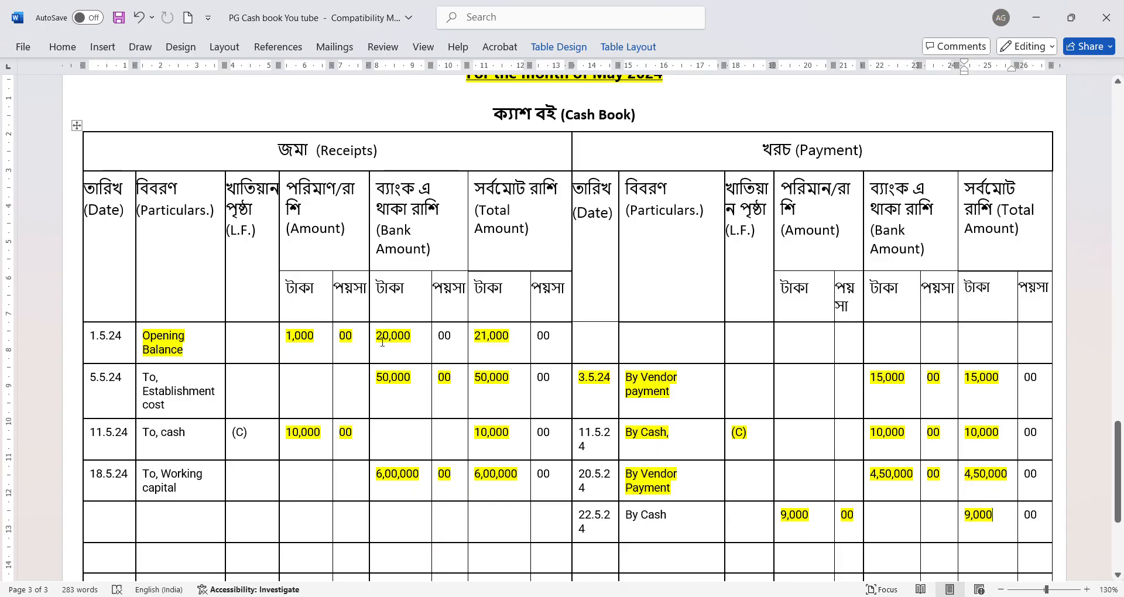
{"action": "scroll", "coordinate": [382, 342], "scroll_direction": "down", "scroll_amount": 3}
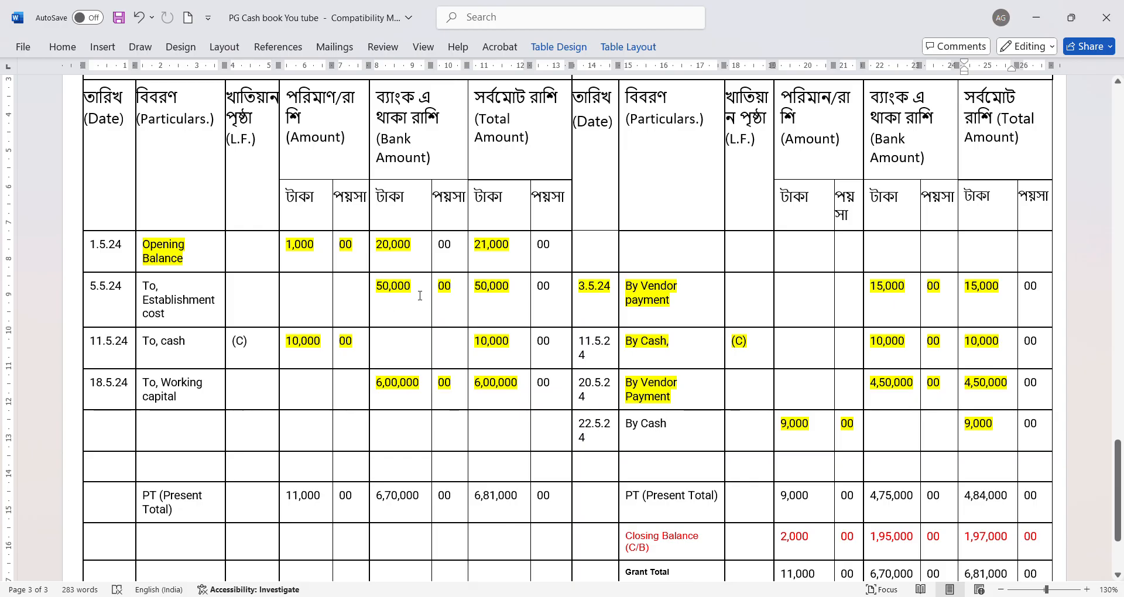
{"action": "scroll", "coordinate": [410, 299], "scroll_direction": "down", "scroll_amount": 3}
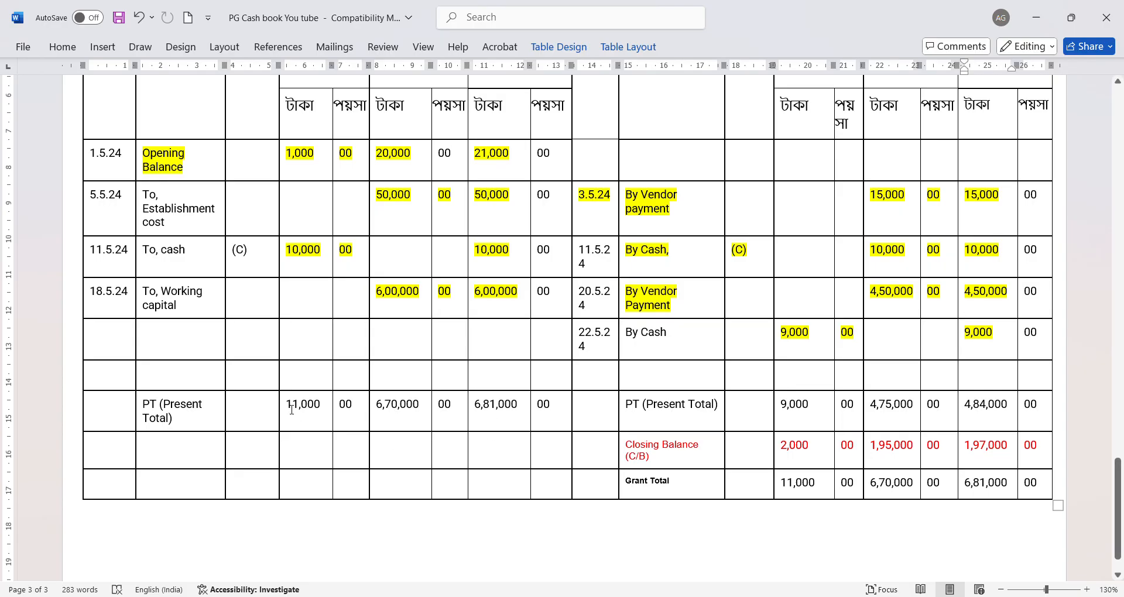
- Highlight the receipt side's PT (Present Total) cash, bank and total amounts in yellow
{"action": "left_click_drag", "start_coordinate": [288, 410], "coordinate": [490, 409]}
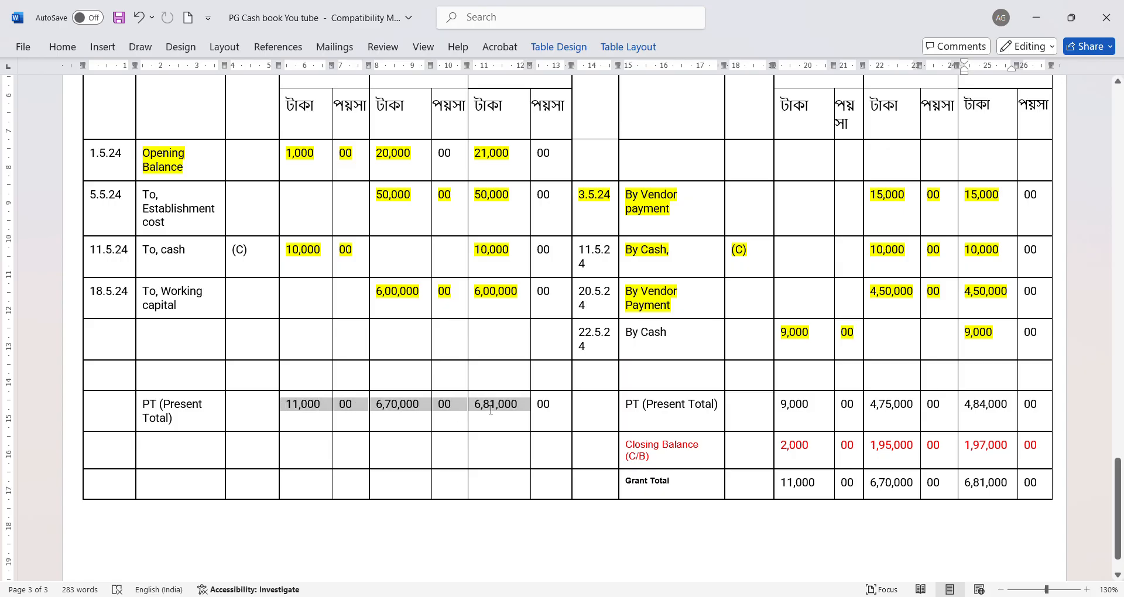
{"action": "left_click", "coordinate": [549, 381]}
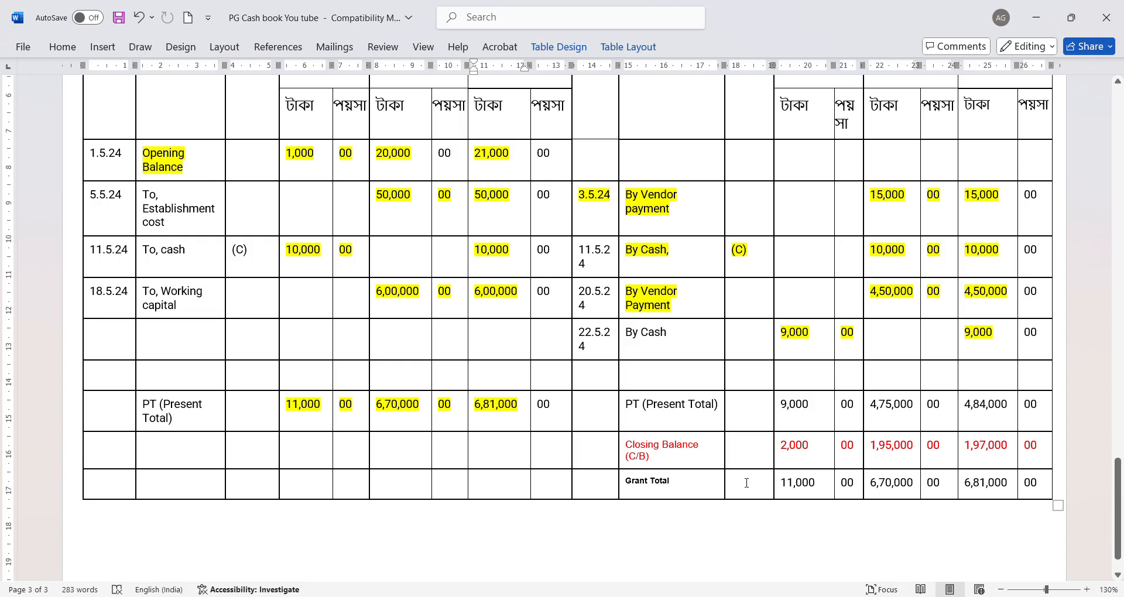
{"action": "left_click", "coordinate": [748, 542]}
- Examine the payment-side entries against the Present Total, Closing Balance and Grant Total rows, comparing them with the receipt-side totals
{"action": "scroll", "coordinate": [814, 465], "scroll_direction": "up", "scroll_amount": 4}
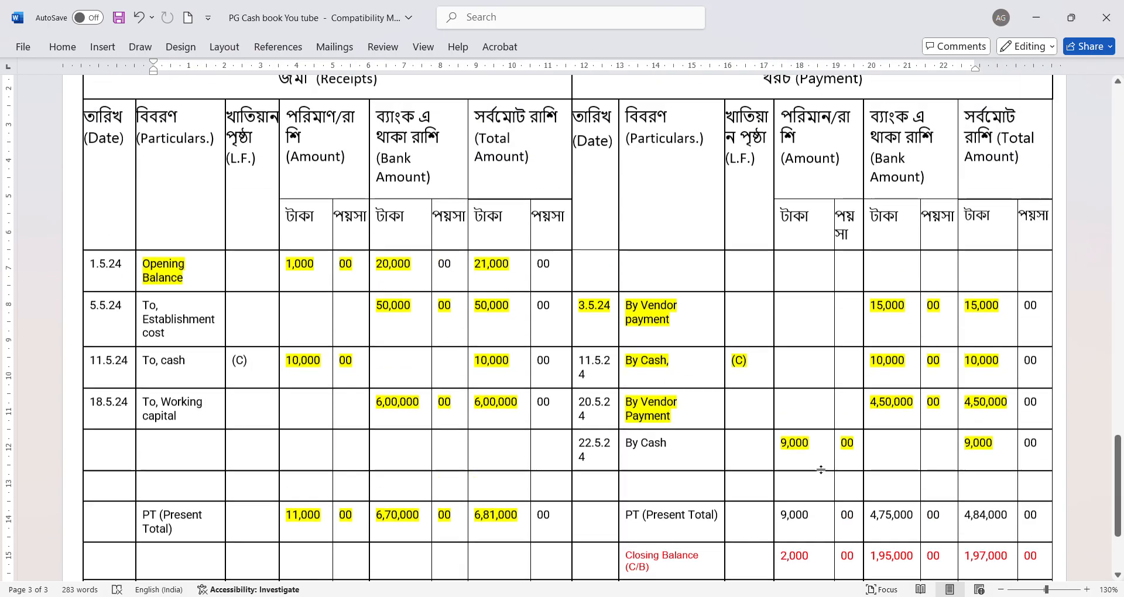
{"action": "scroll", "coordinate": [814, 465], "scroll_direction": "down", "scroll_amount": 3}
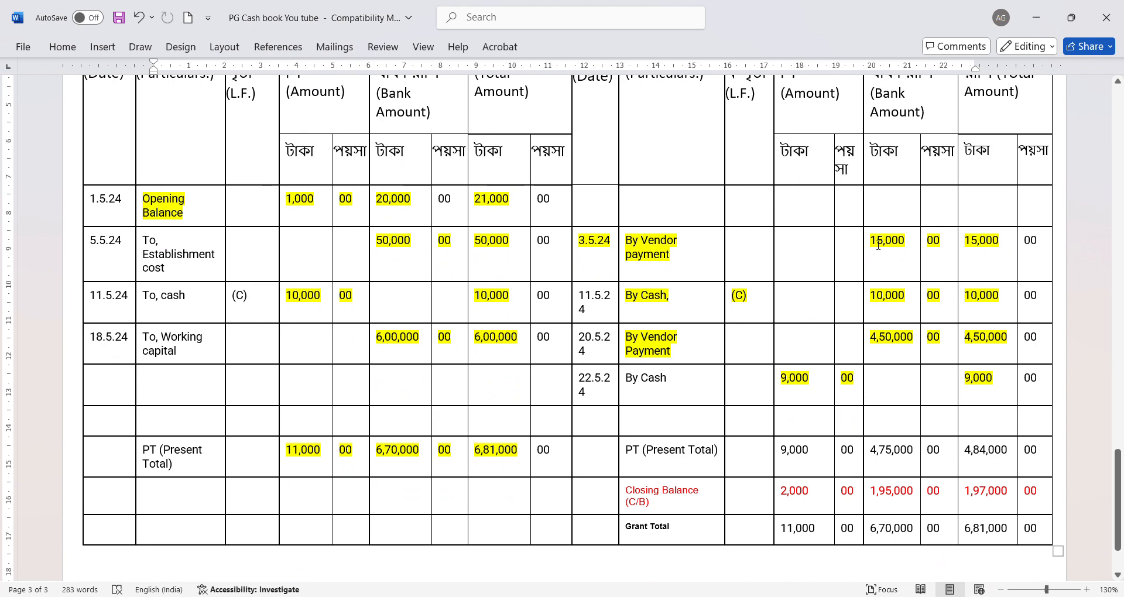
{"action": "scroll", "coordinate": [878, 244], "scroll_direction": "up", "scroll_amount": 2}
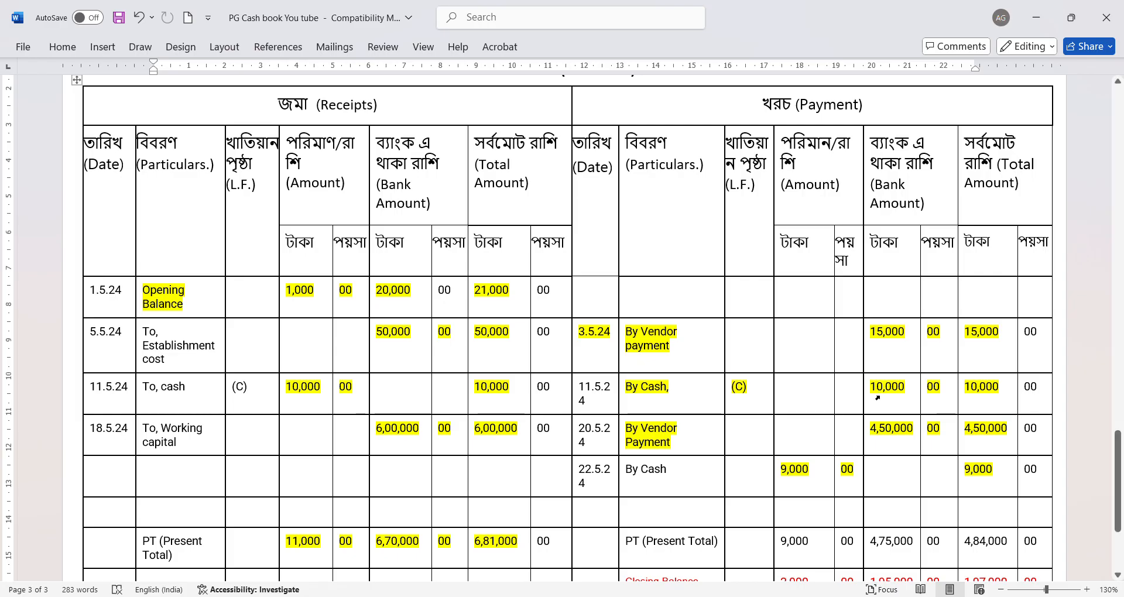
{"action": "scroll", "coordinate": [878, 393], "scroll_direction": "down", "scroll_amount": 3}
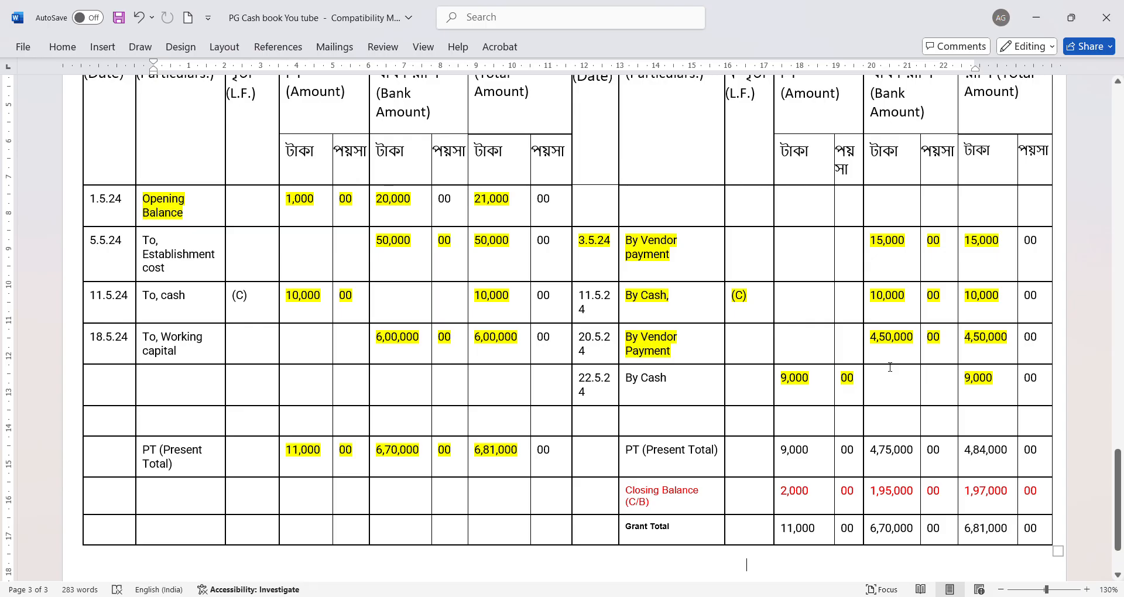
{"action": "scroll", "coordinate": [890, 367], "scroll_direction": "down", "scroll_amount": 3}
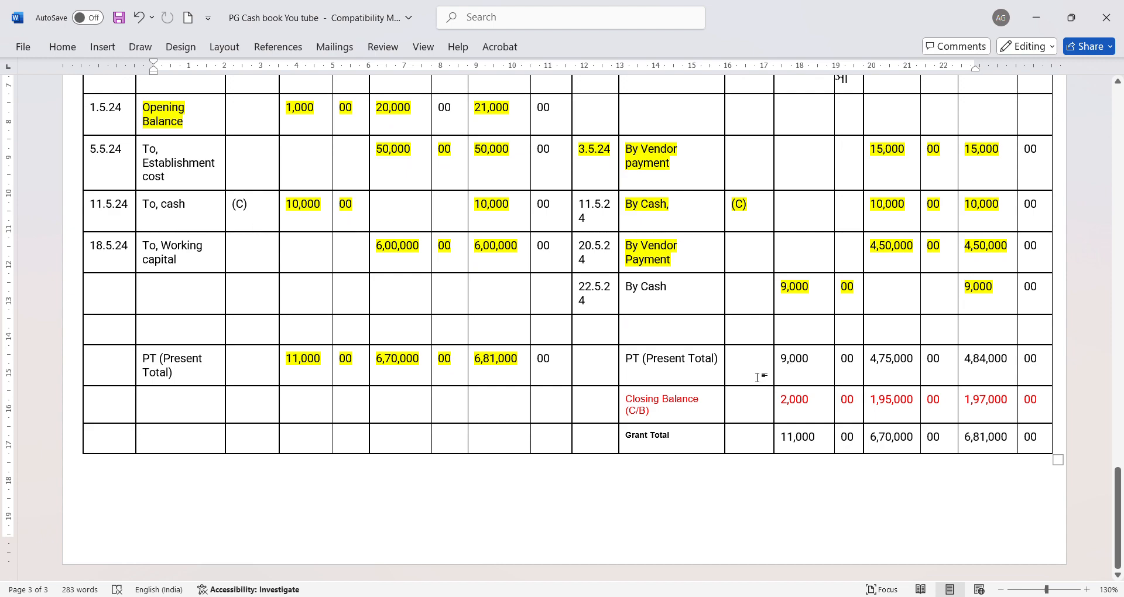
{"action": "scroll", "coordinate": [756, 378], "scroll_direction": "up", "scroll_amount": 3}
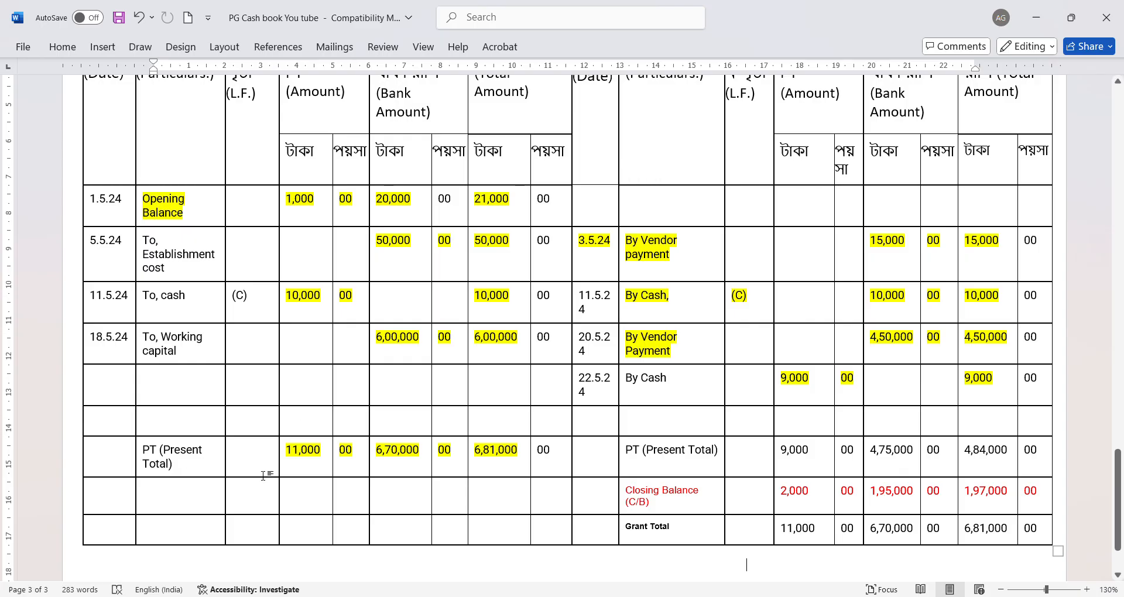
{"action": "scroll", "coordinate": [263, 475], "scroll_direction": "up", "scroll_amount": 6}
{"action": "scroll", "coordinate": [569, 495], "scroll_direction": "down", "scroll_amount": 8}
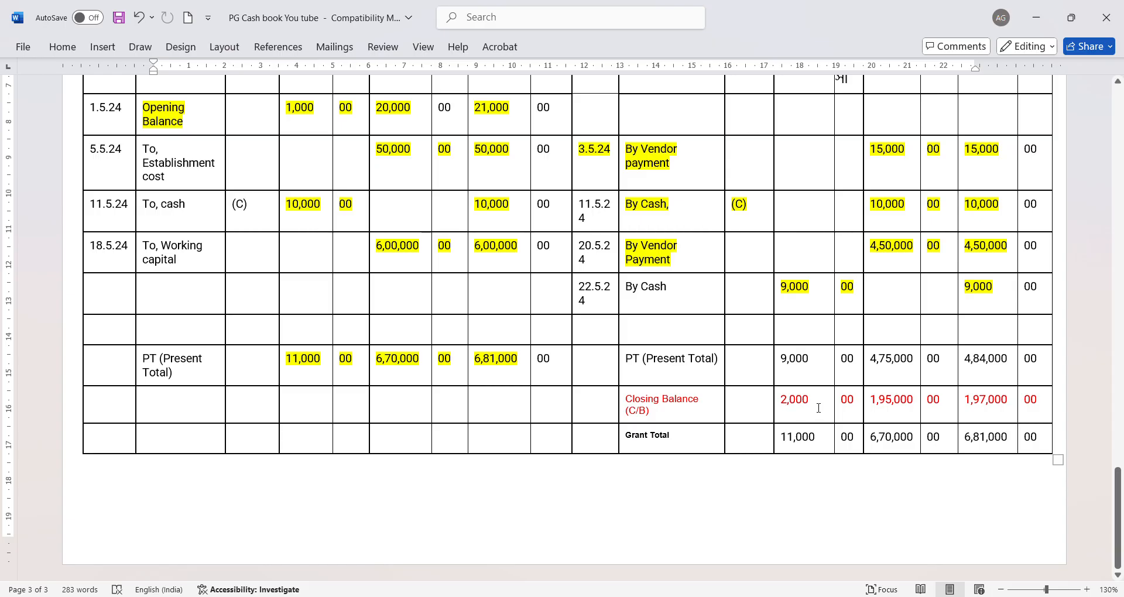
{"action": "scroll", "coordinate": [819, 408], "scroll_direction": "up", "scroll_amount": 3}
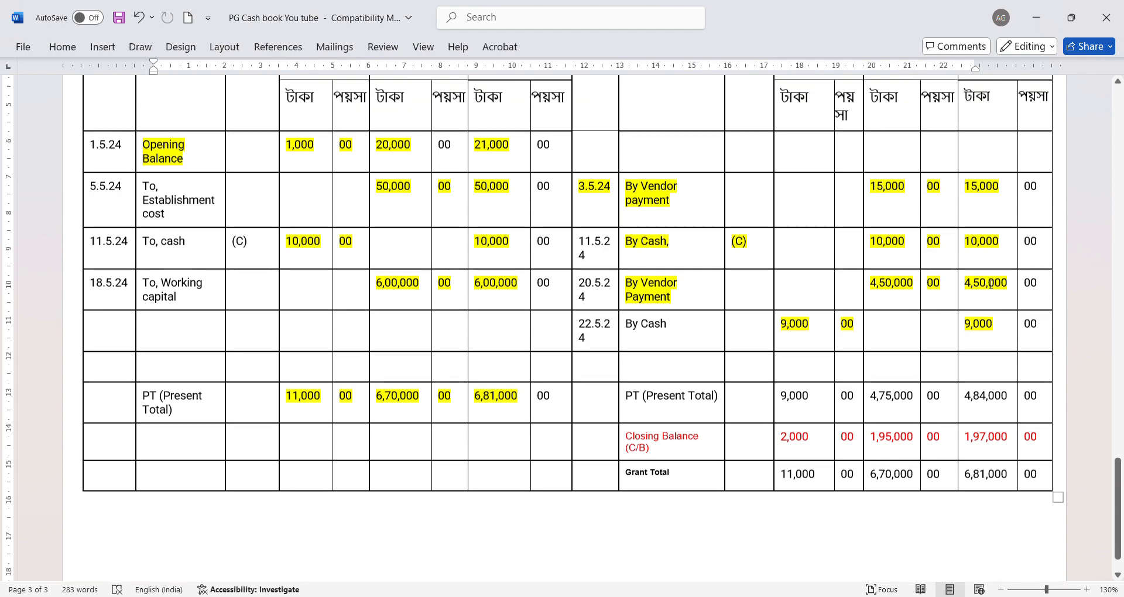
{"action": "scroll", "coordinate": [895, 351], "scroll_direction": "down", "scroll_amount": 3}
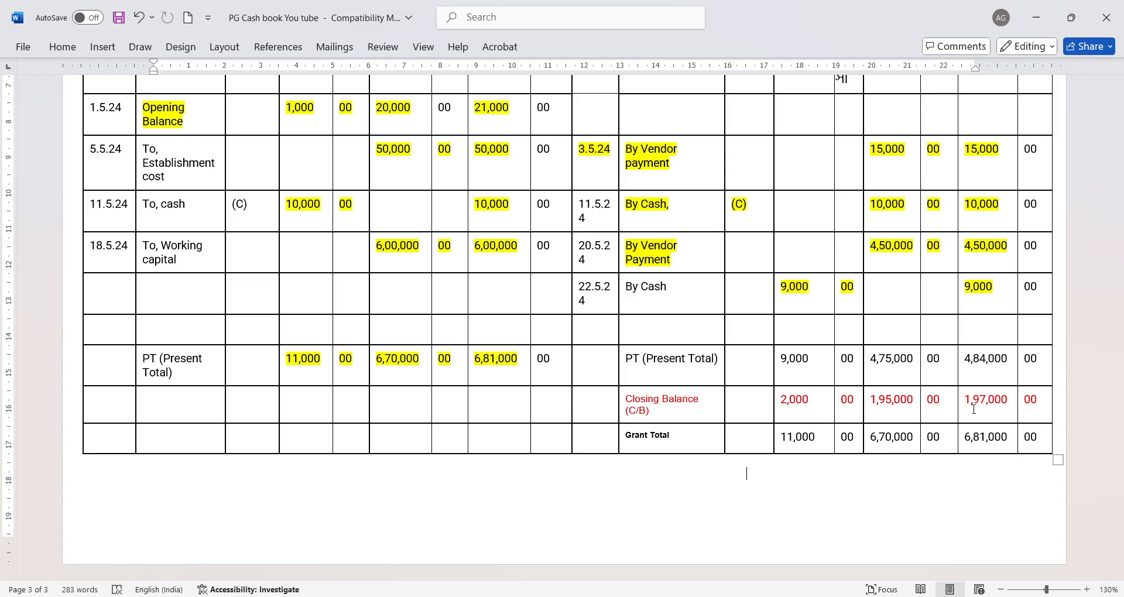
{"action": "scroll", "coordinate": [974, 409], "scroll_direction": "up", "scroll_amount": 5}
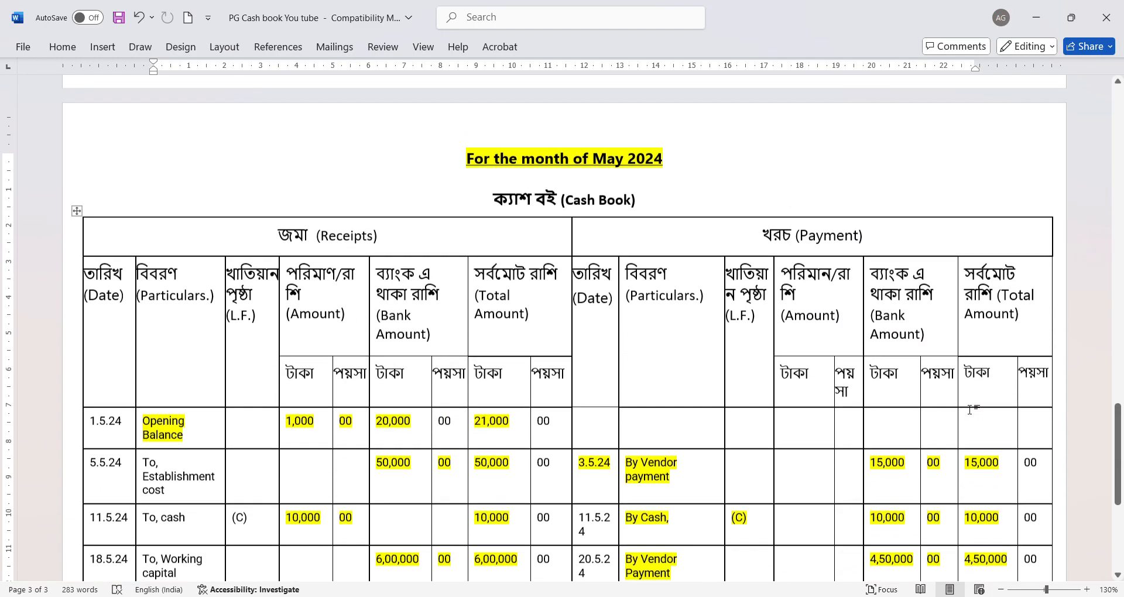
{"action": "scroll", "coordinate": [742, 213], "scroll_direction": "down", "scroll_amount": 5}
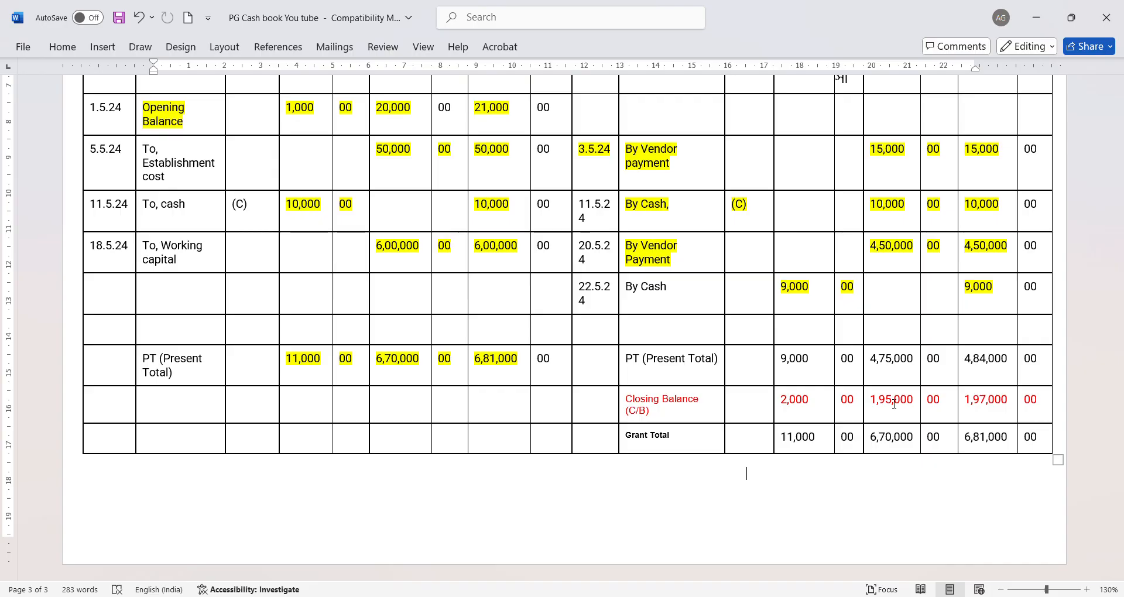
{"action": "scroll", "coordinate": [893, 404], "scroll_direction": "up", "scroll_amount": 3}
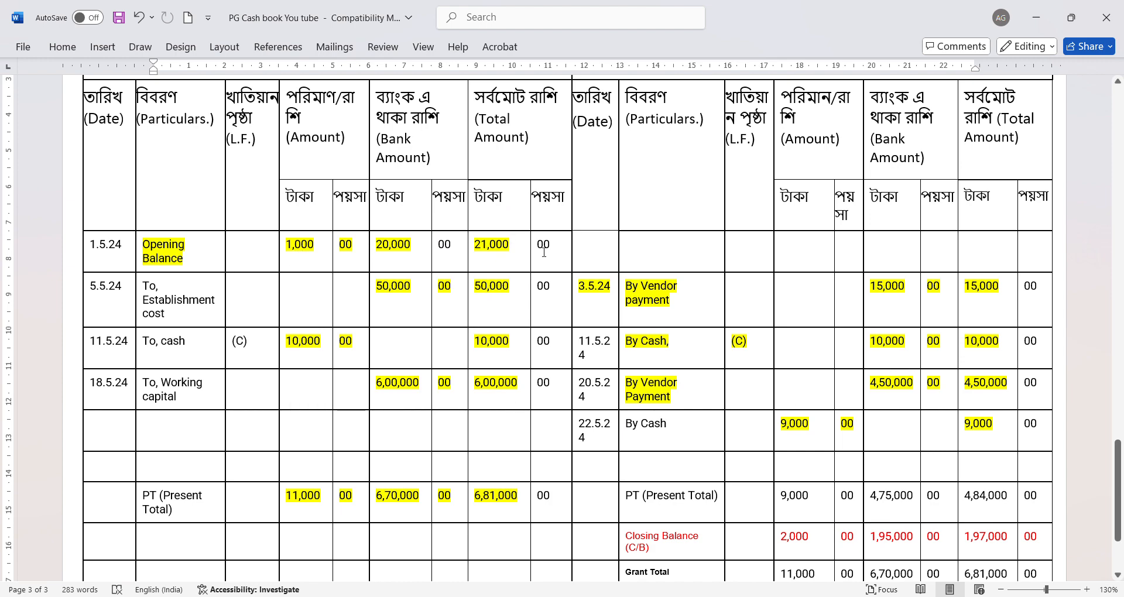
{"action": "scroll", "coordinate": [544, 252], "scroll_direction": "down", "scroll_amount": 3}
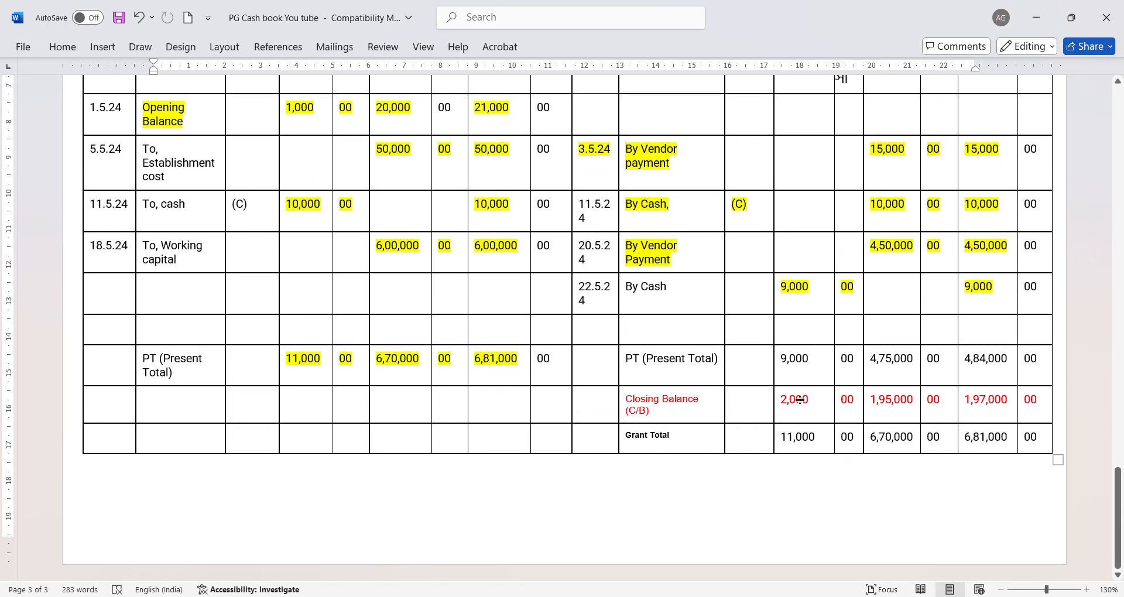